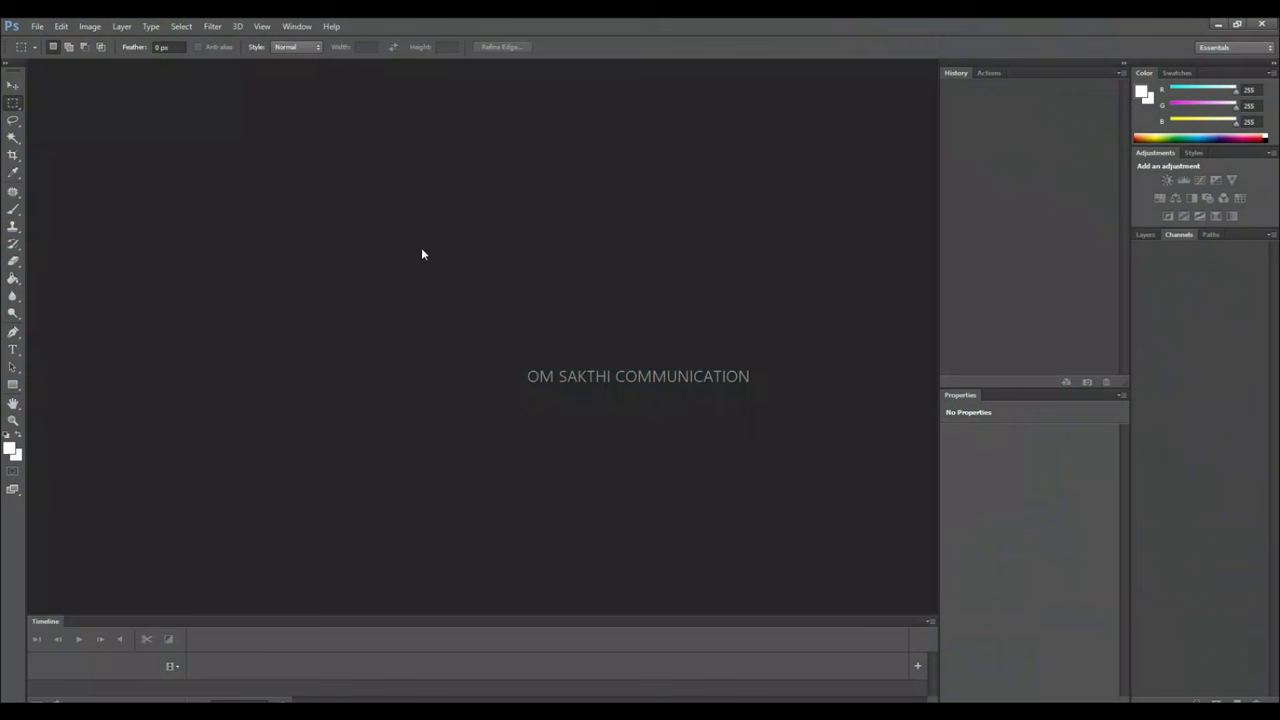
# Open VOTER ID.pdf from the PVC CARD folder, importing the page with default PDF settings.
pyautogui.click(37, 26)
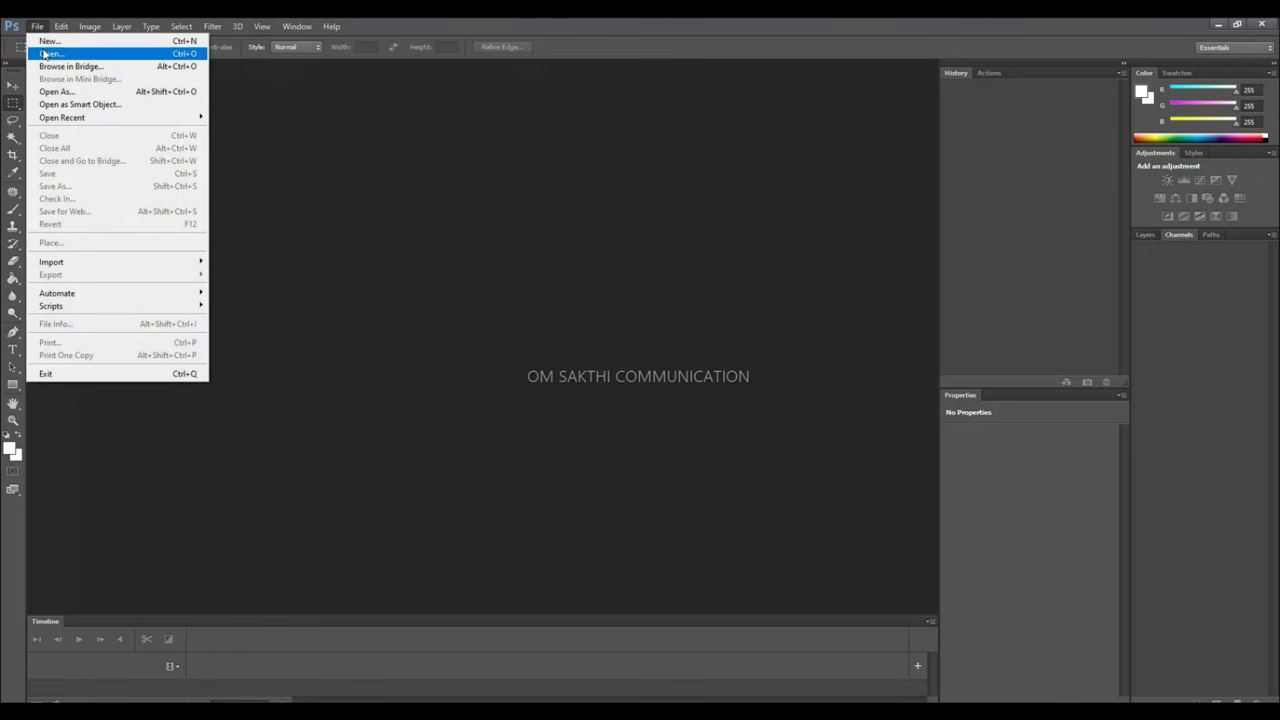
pyautogui.click(44, 53)
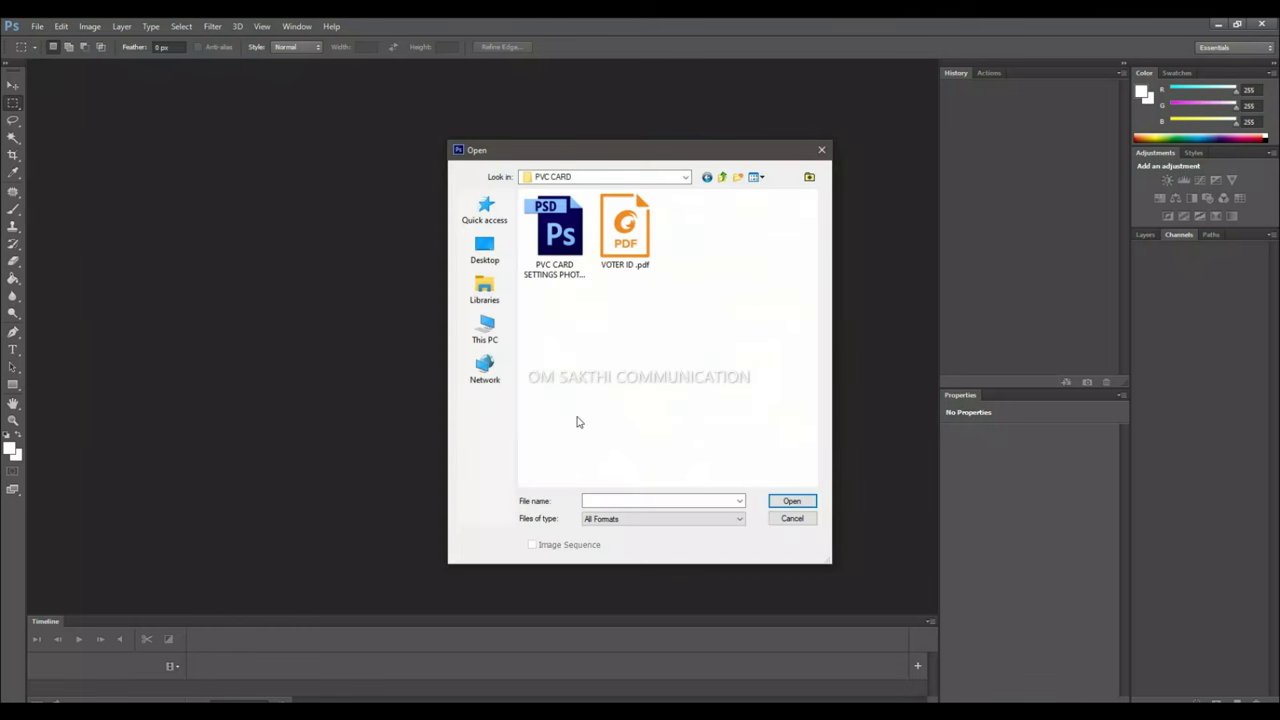
pyautogui.click(646, 256)
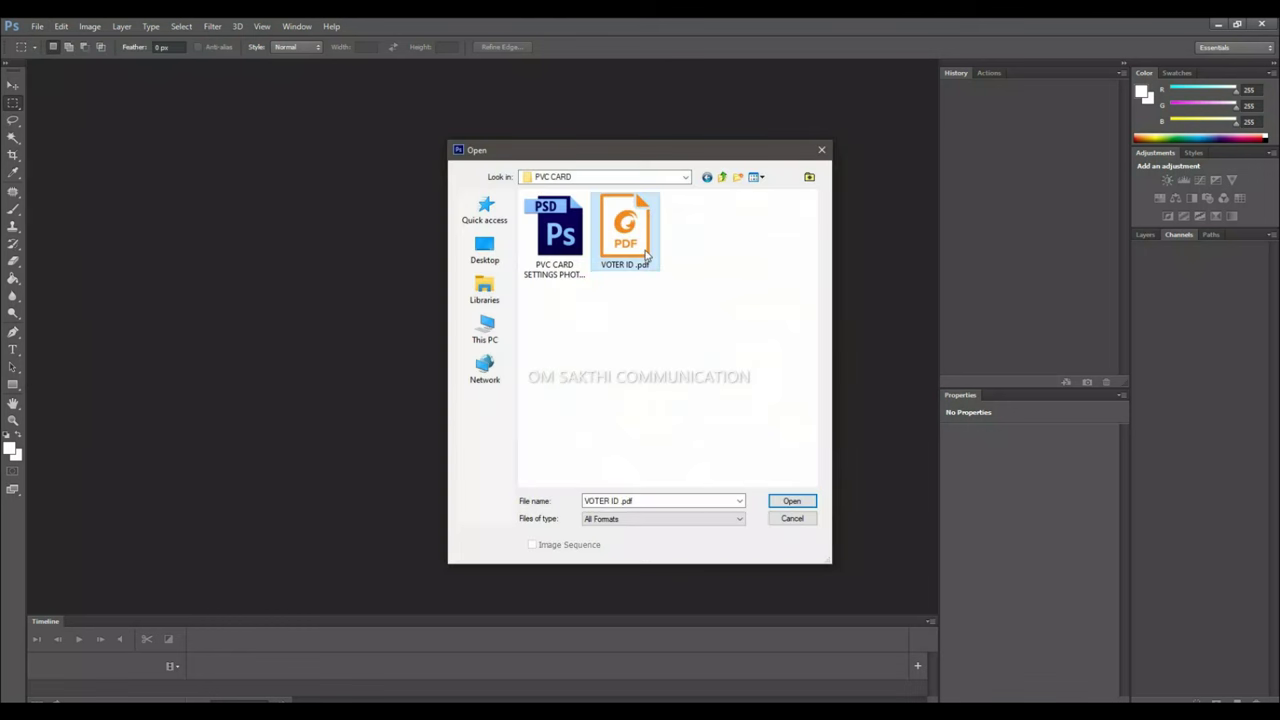
pyautogui.click(791, 501)
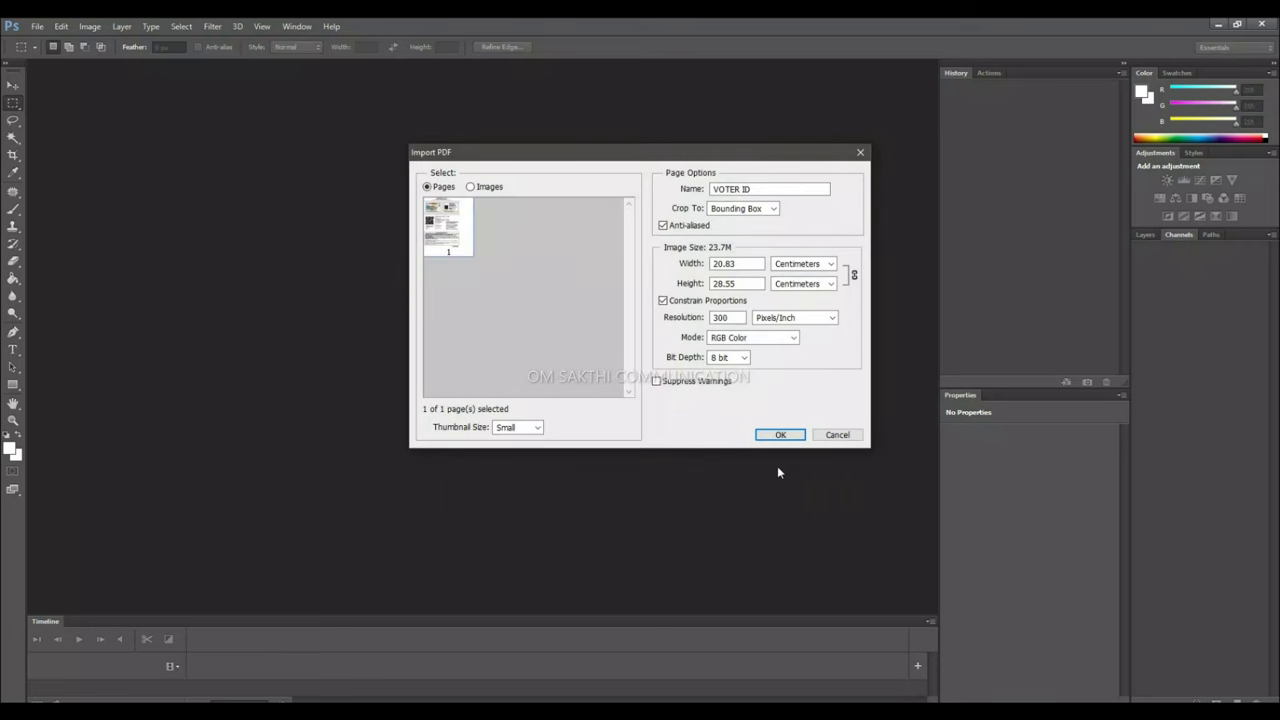
pyautogui.click(778, 434)
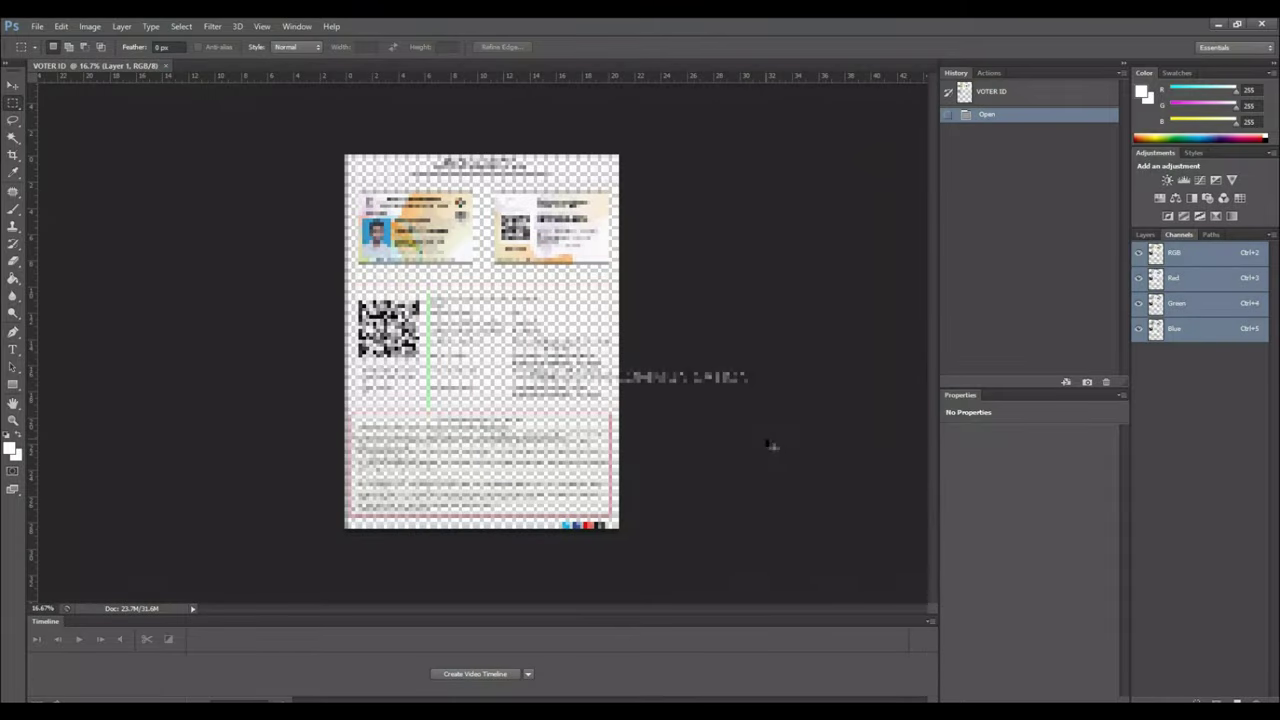
# Zoom in and crop the page to the front card image with the photo.
pyautogui.hotkey('ctrl', '+')
pyautogui.hotkey('ctrl', '+')
pyautogui.scroll(2, 187, 134)
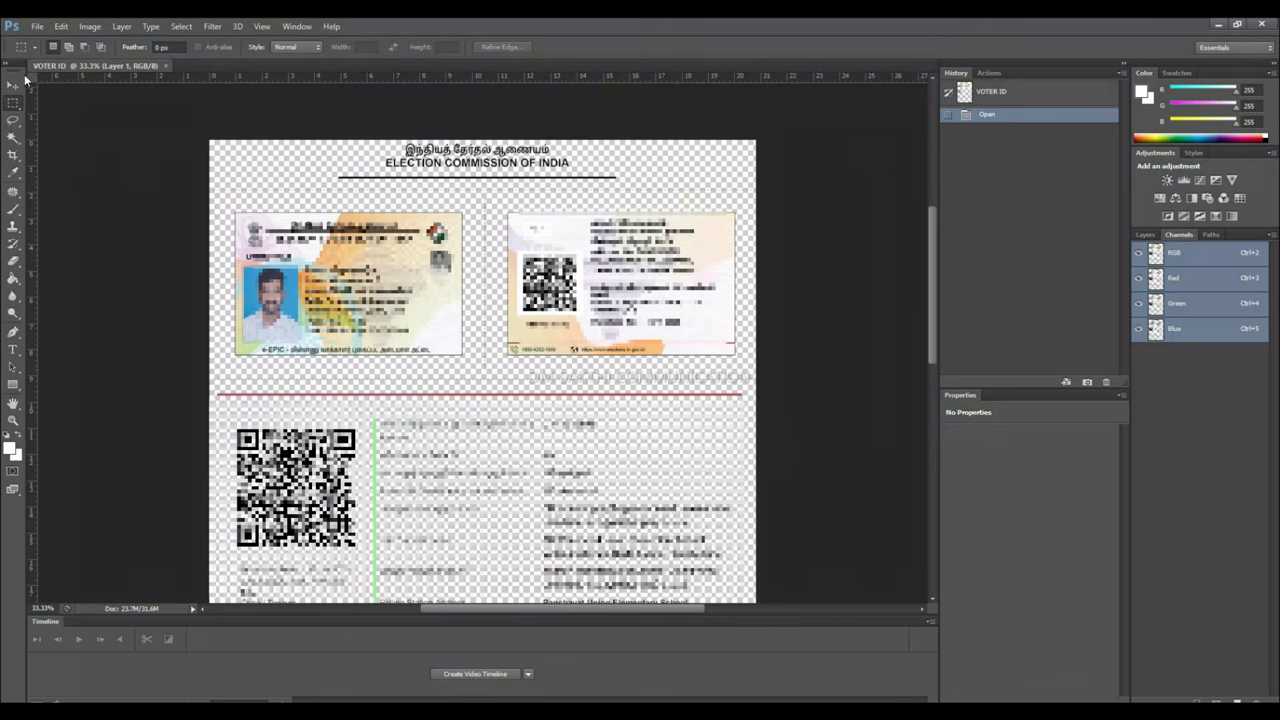
pyautogui.click(13, 155)
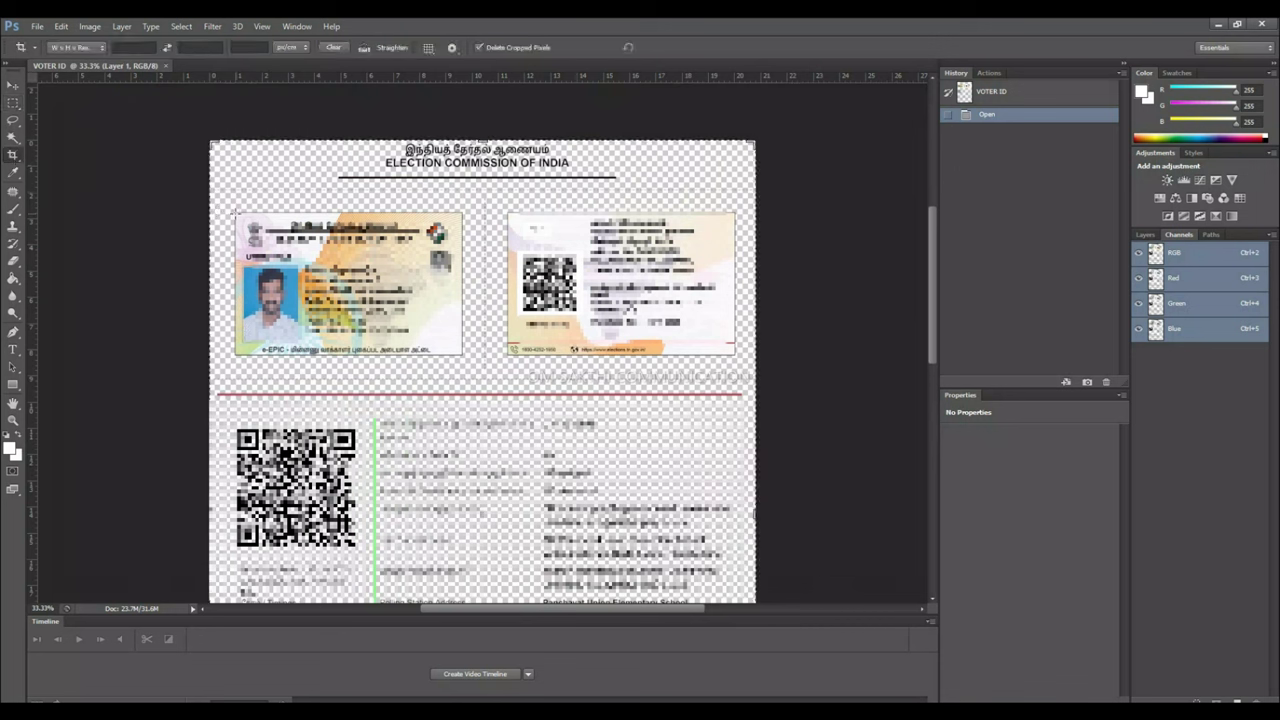
pyautogui.moveTo(235, 213); pyautogui.dragTo(461, 355)
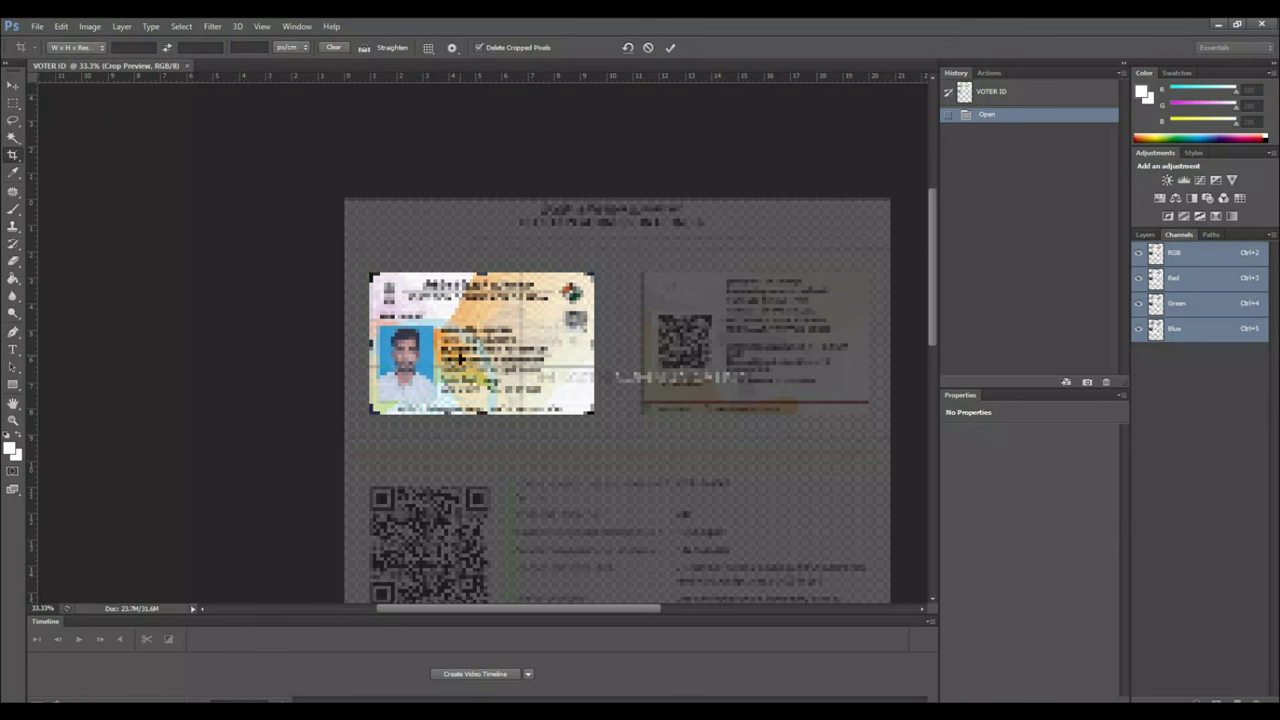
pyautogui.click(670, 47)
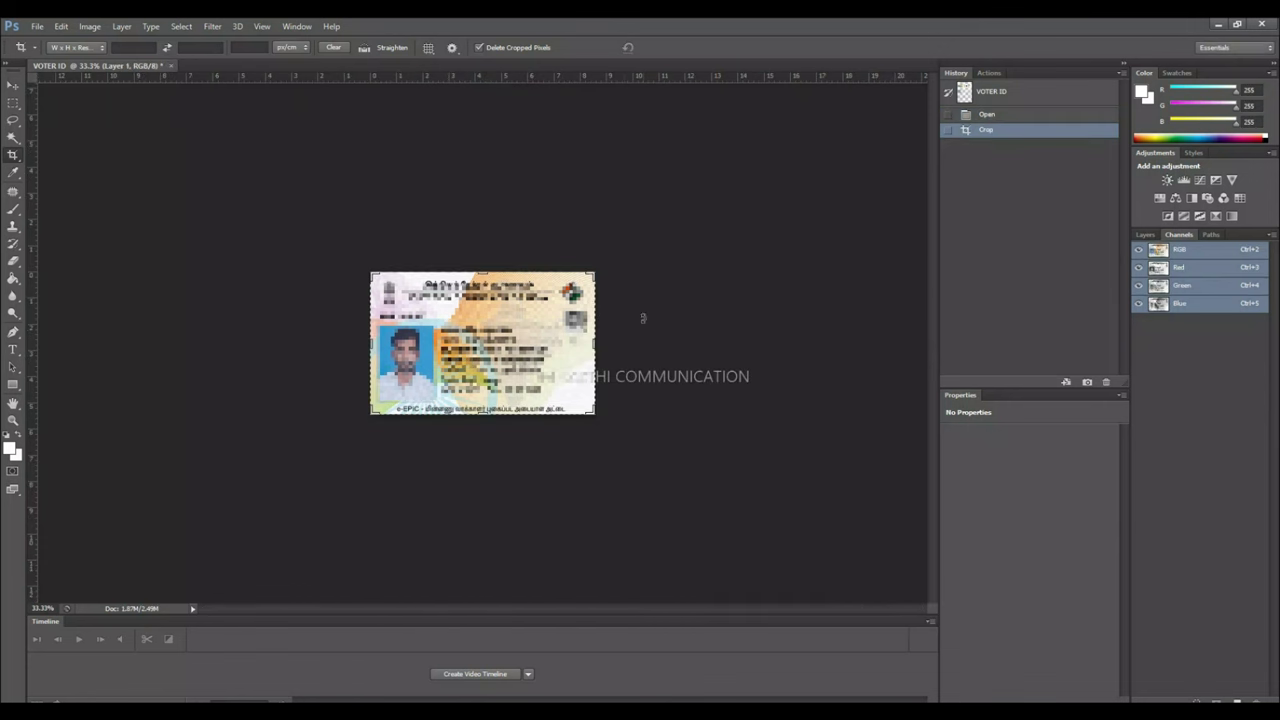
# Save the front crop in JPEG format as 'FRONT', accepting maximum quality.
pyautogui.click(37, 26)
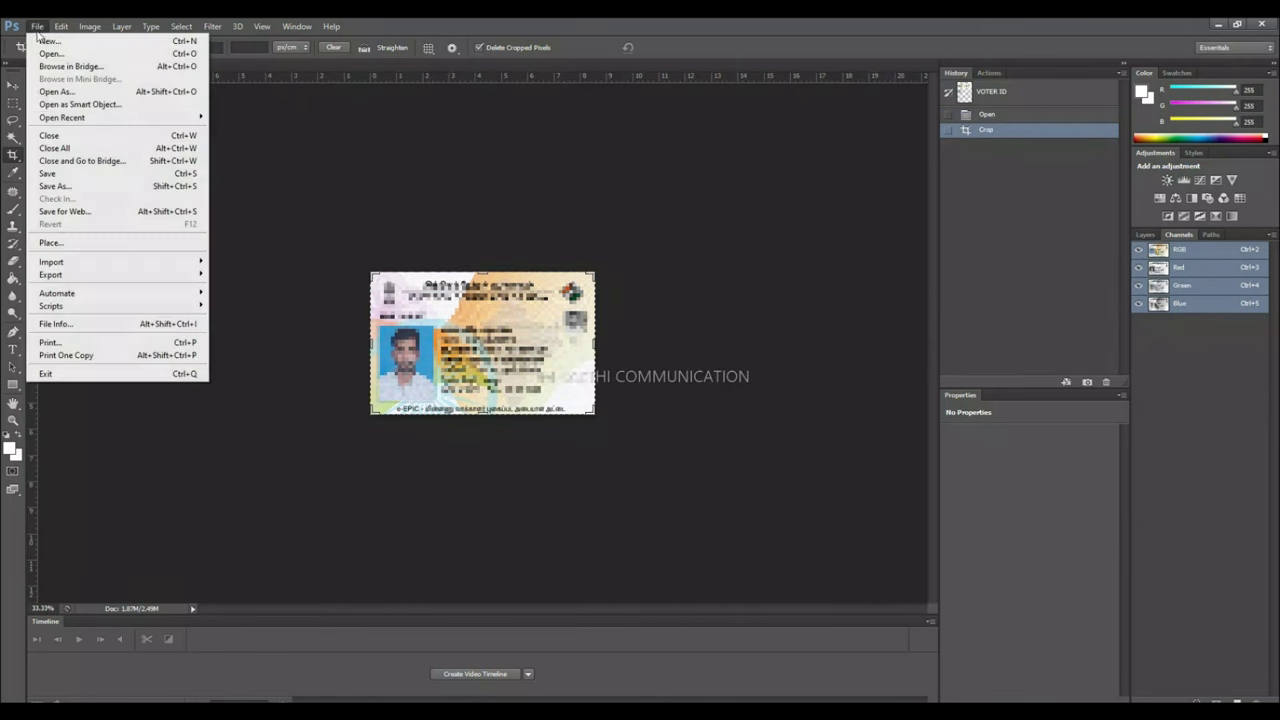
pyautogui.click(60, 172)
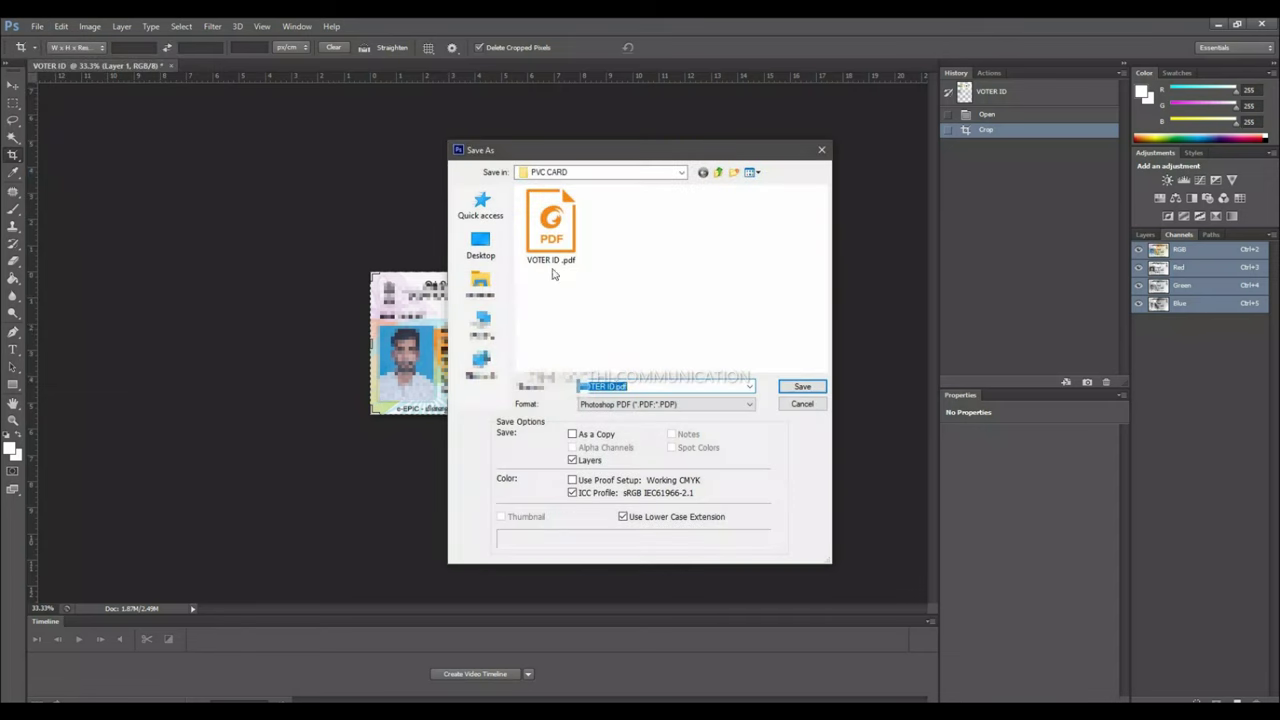
pyautogui.click(622, 404)
pyautogui.click(636, 496)
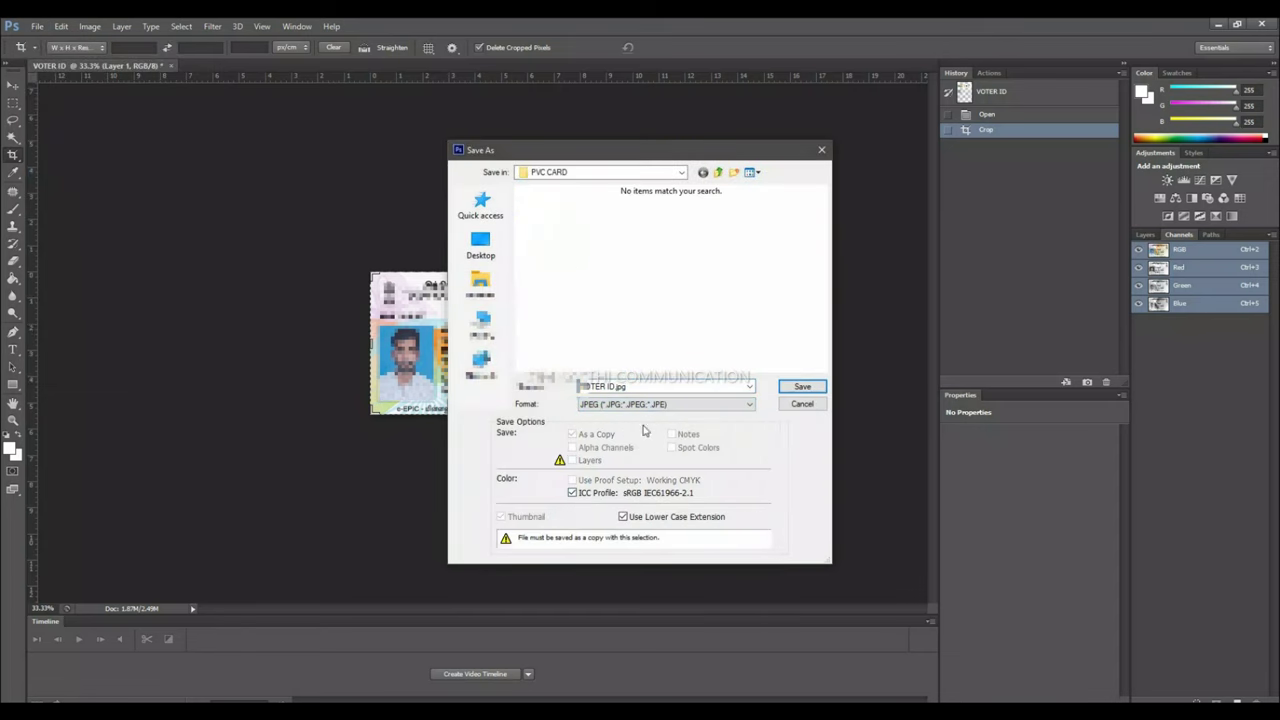
pyautogui.press('BackSpace')
pyautogui.write('FRONT')
pyautogui.click(779, 384)
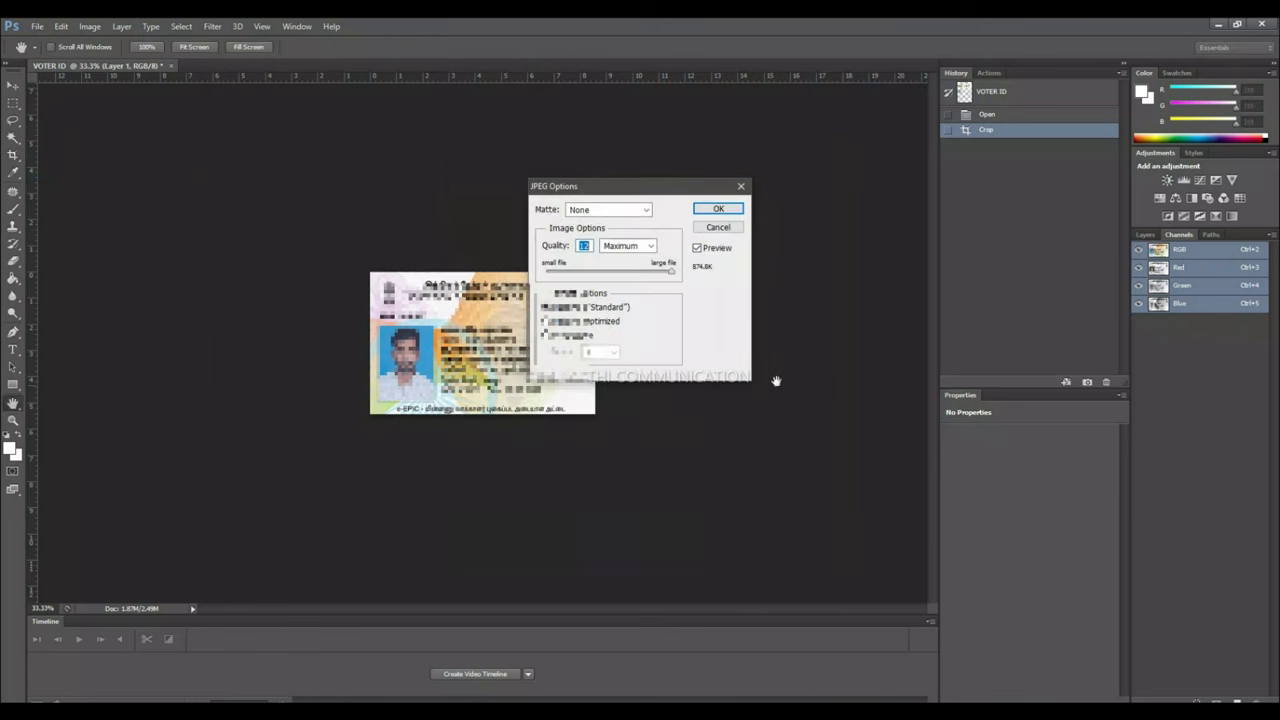
pyautogui.click(731, 209)
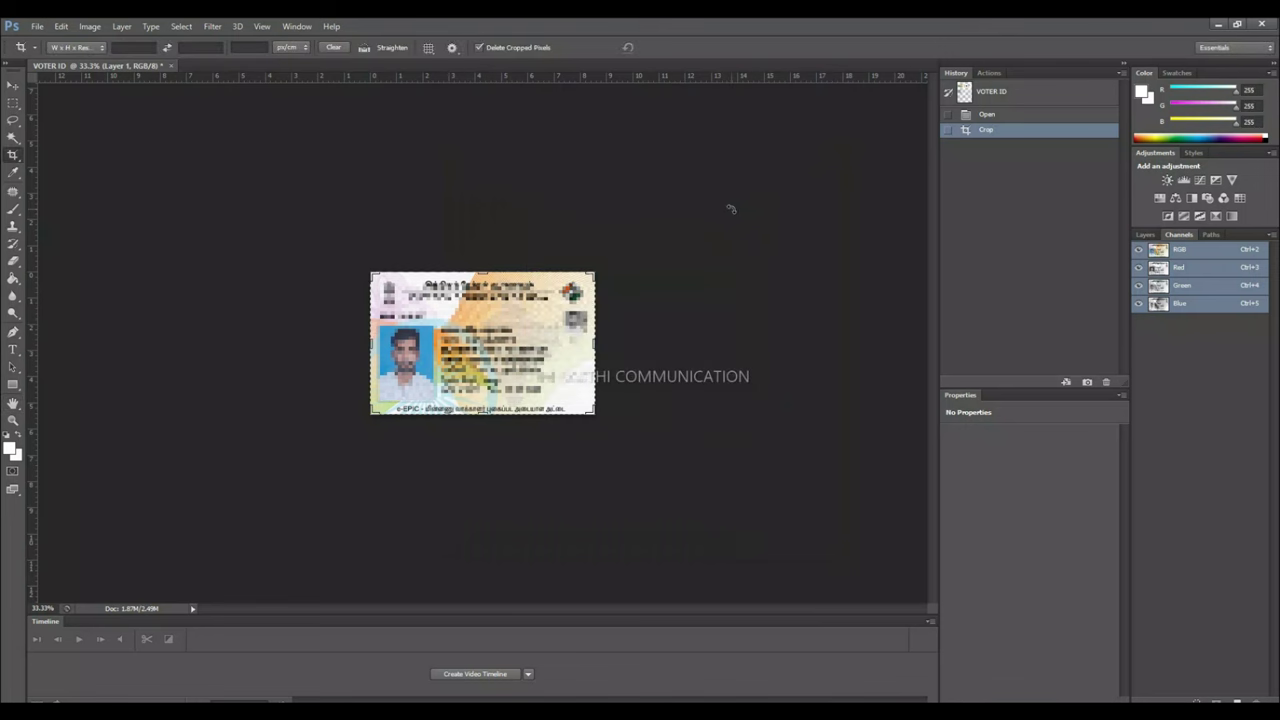
# Revert to the uncropped page via History and crop it to the back card with the QR code.
pyautogui.click(1019, 117)
pyautogui.scroll(3, 480, 340)
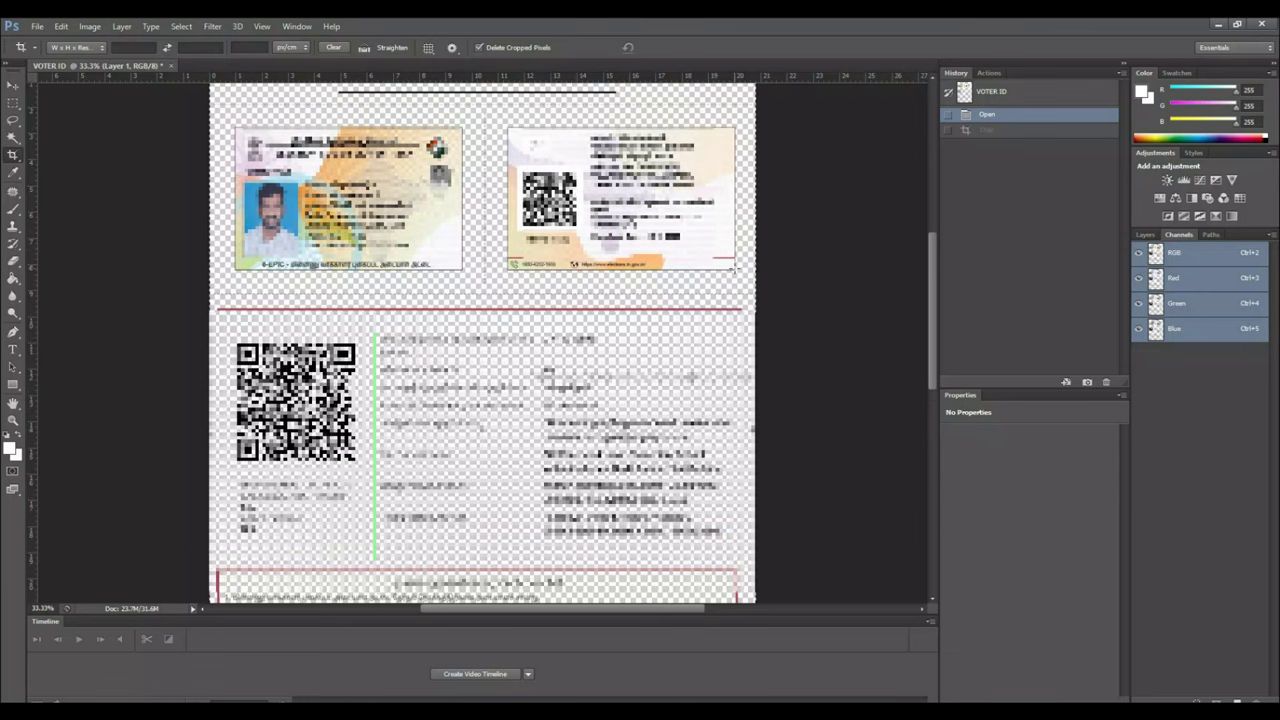
pyautogui.moveTo(733, 268); pyautogui.dragTo(508, 128)
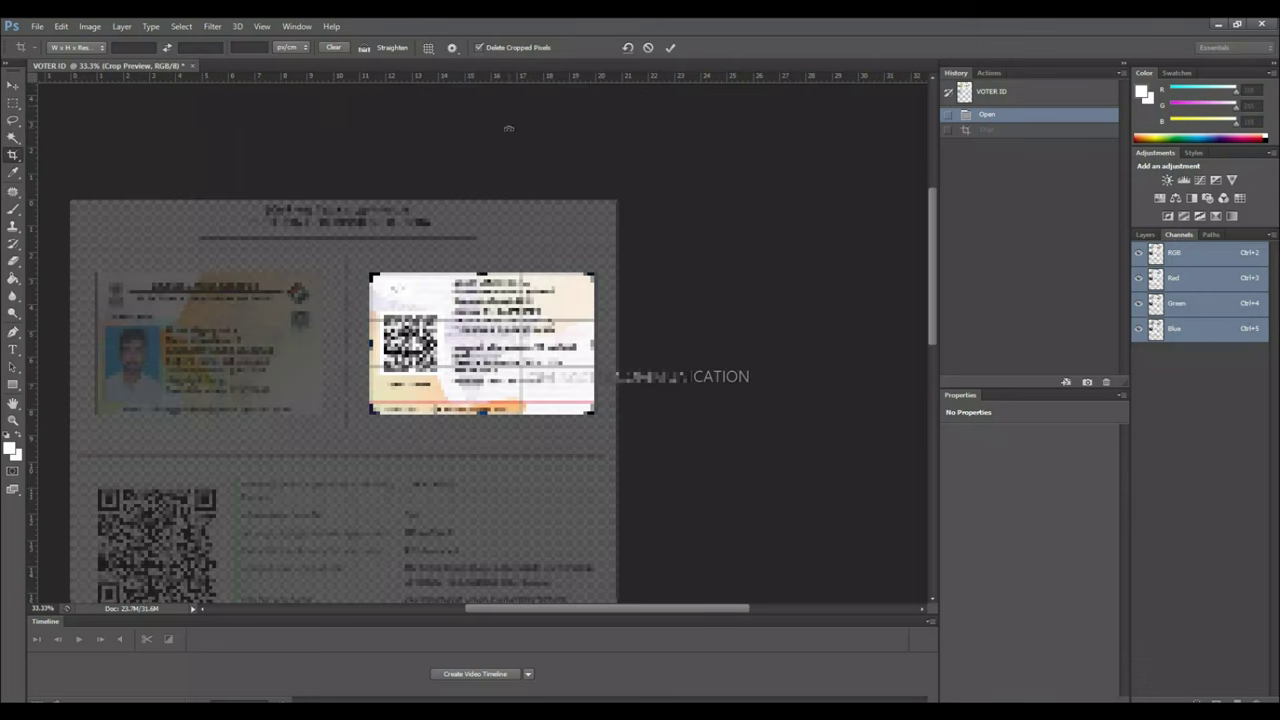
pyautogui.click(670, 47)
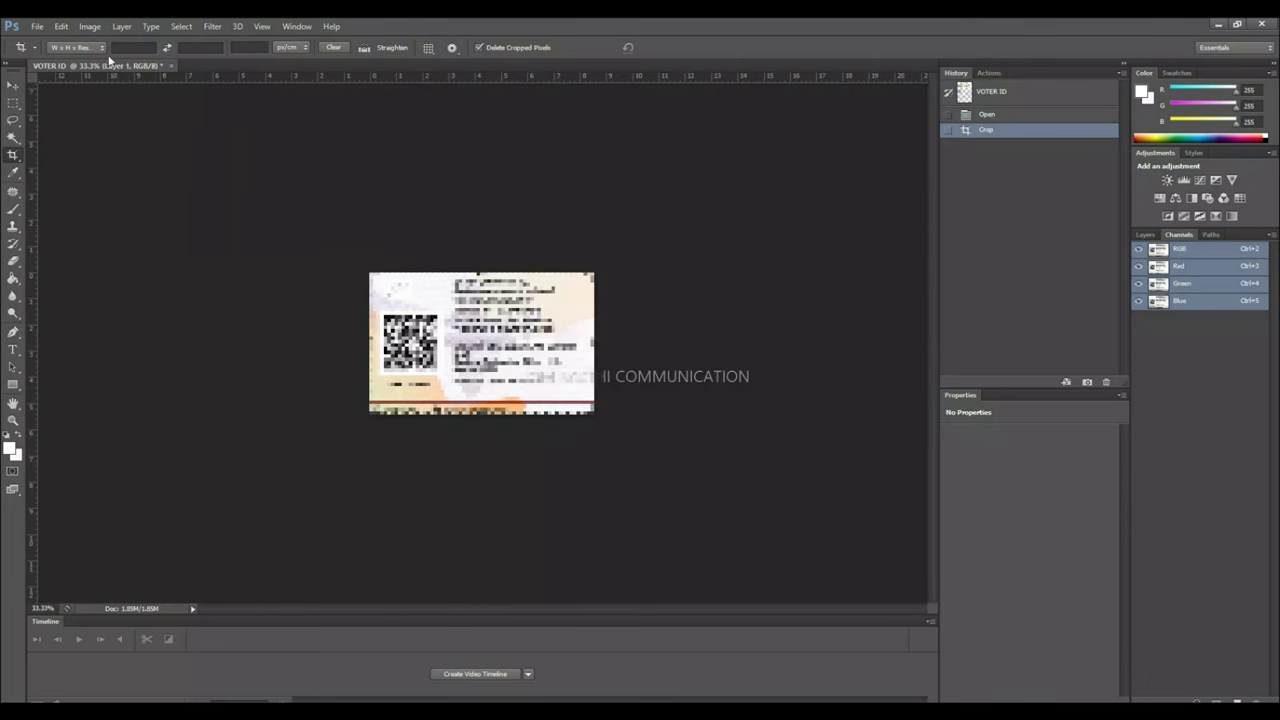
pyautogui.click(37, 26)
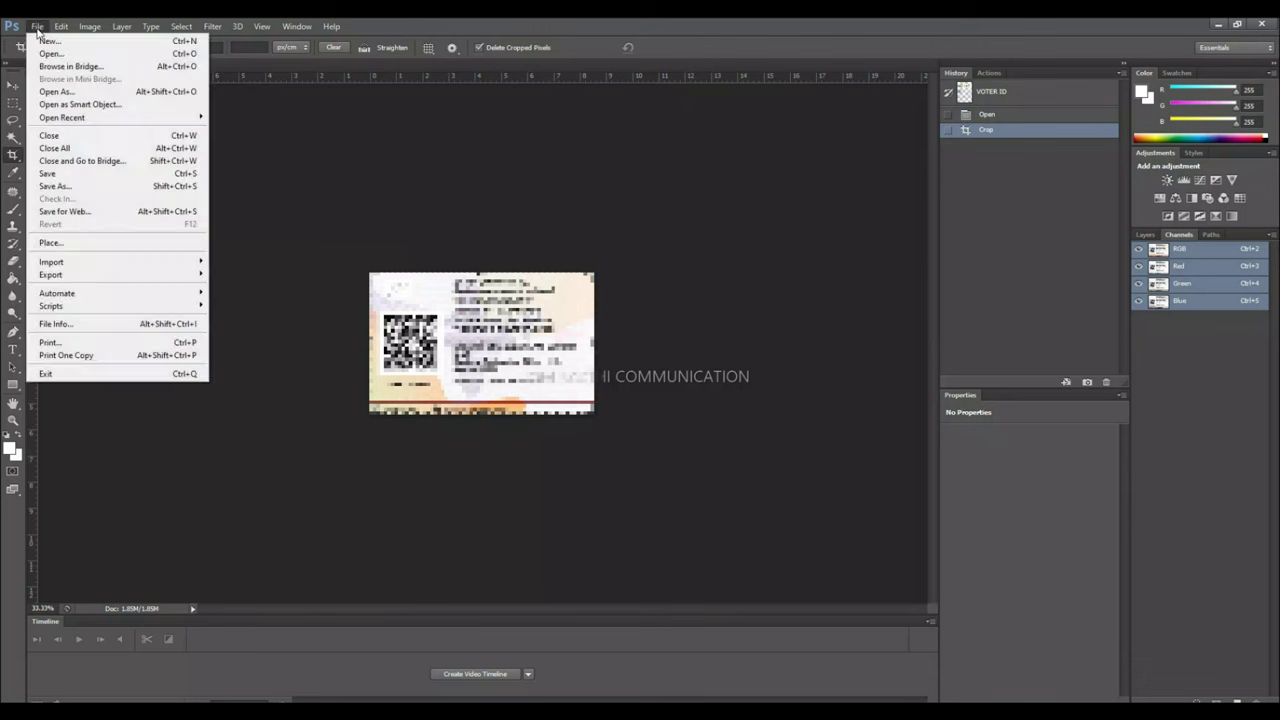
# Save the back-card crop in JPEG format under a new name at maximum quality.
pyautogui.click(52, 174)
pyautogui.click(630, 387)
pyautogui.click(636, 404)
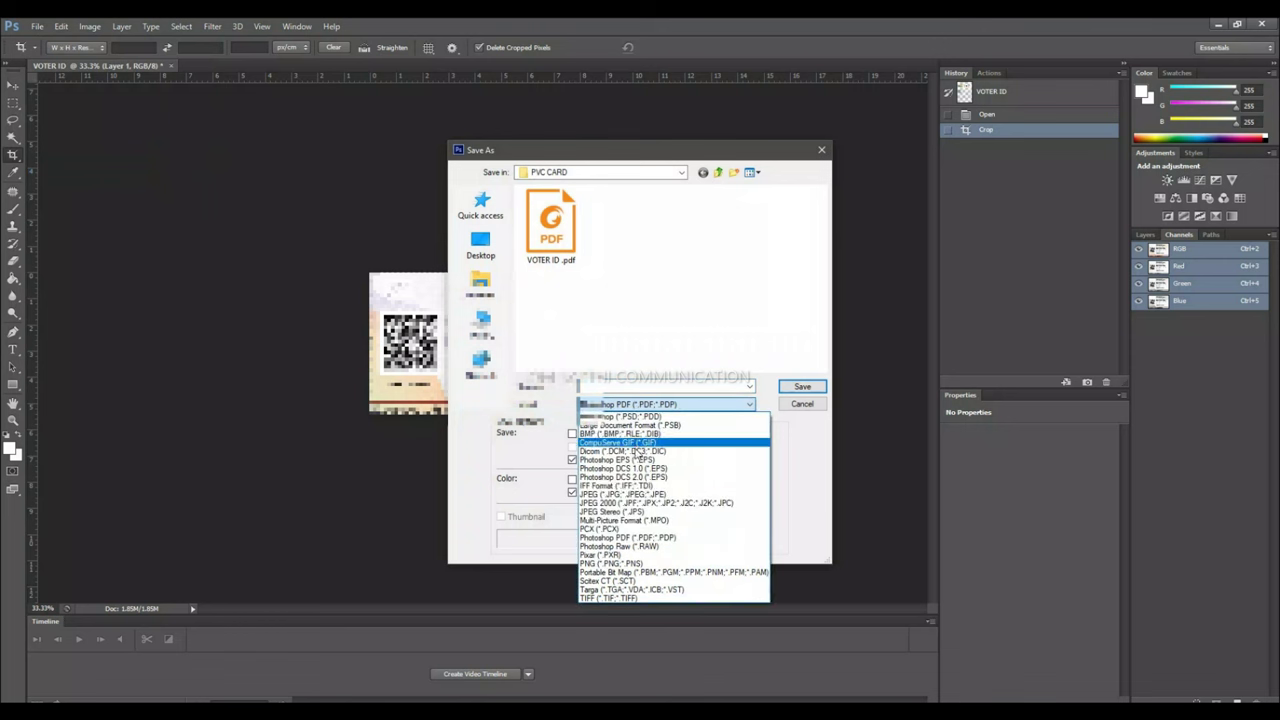
pyautogui.click(622, 494)
pyautogui.doubleClick(585, 386)
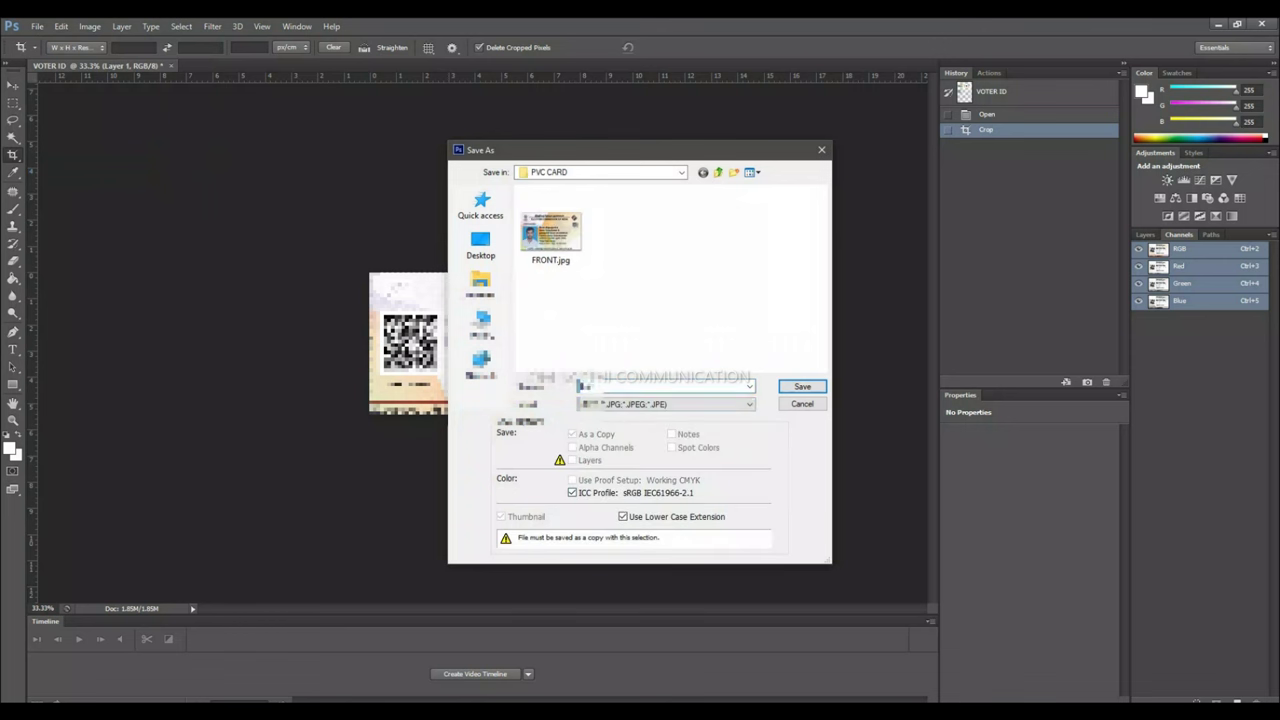
pyautogui.press('Return')
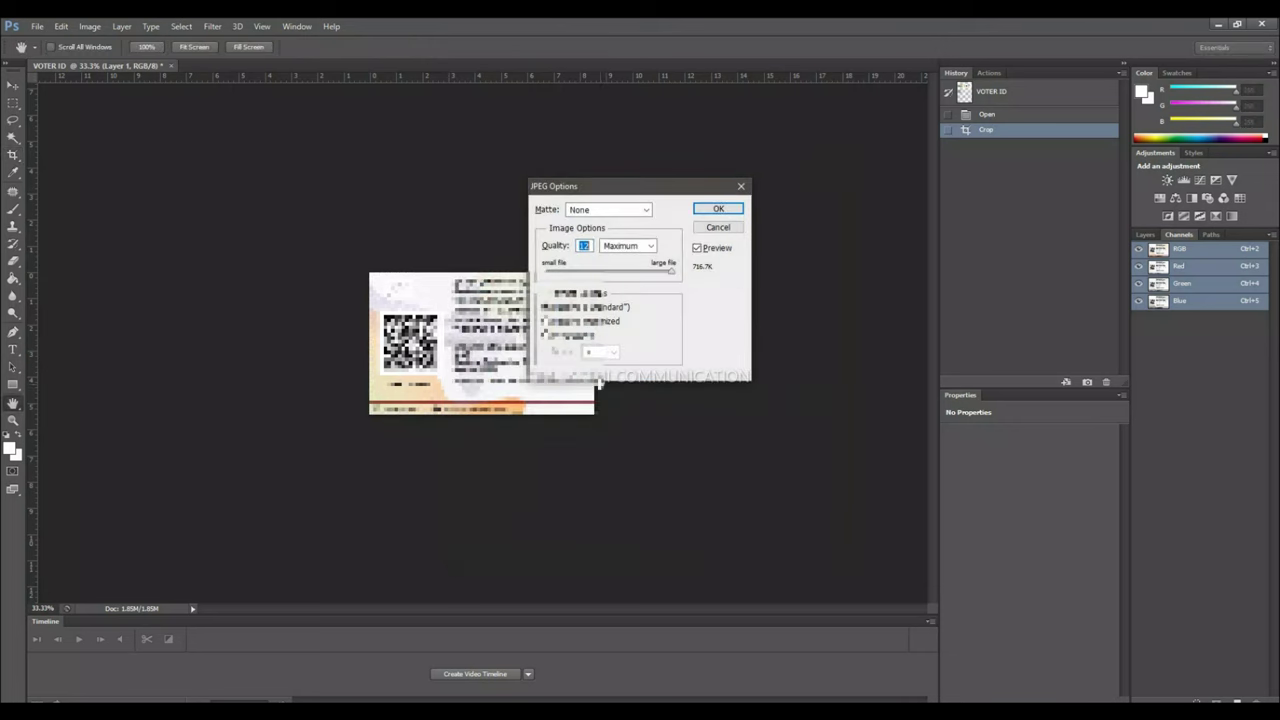
pyautogui.click(717, 210)
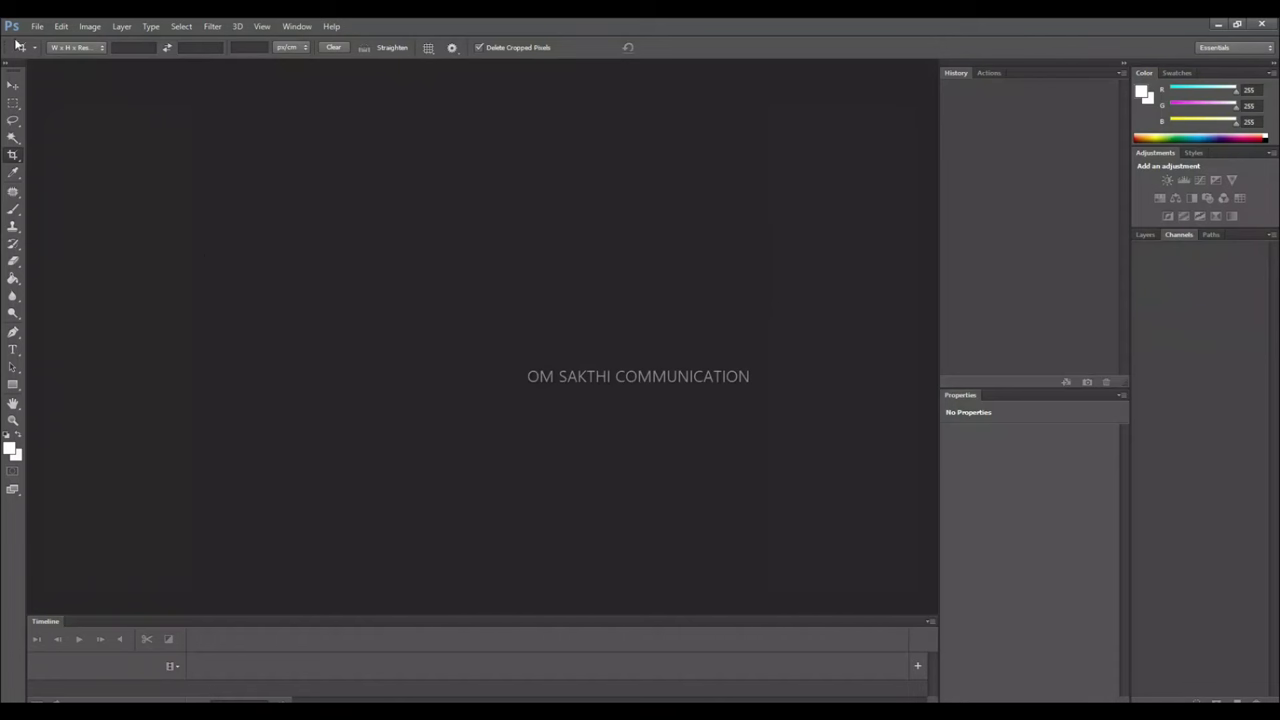
# Open the PVC CARD SETTINGS PHOTOSHEET.psd template from the PVC CARD folder.
pyautogui.click(35, 26)
pyautogui.click(50, 53)
pyautogui.click(678, 240)
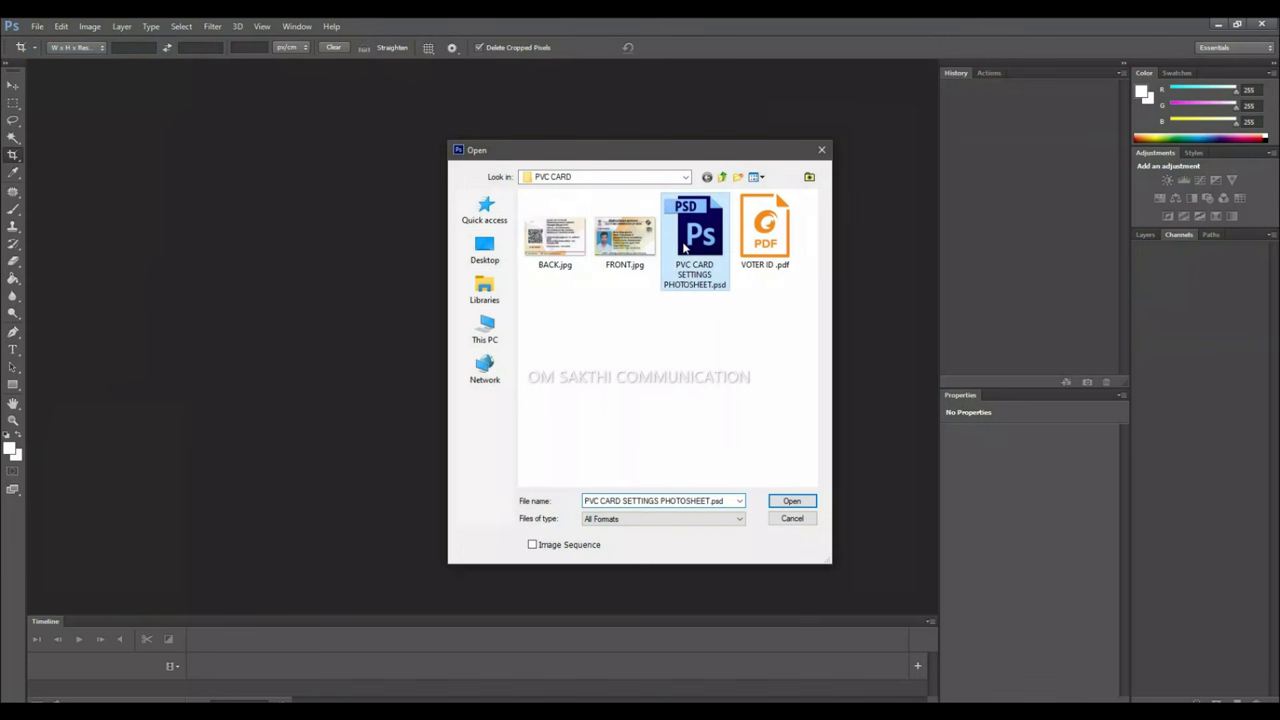
pyautogui.click(790, 501)
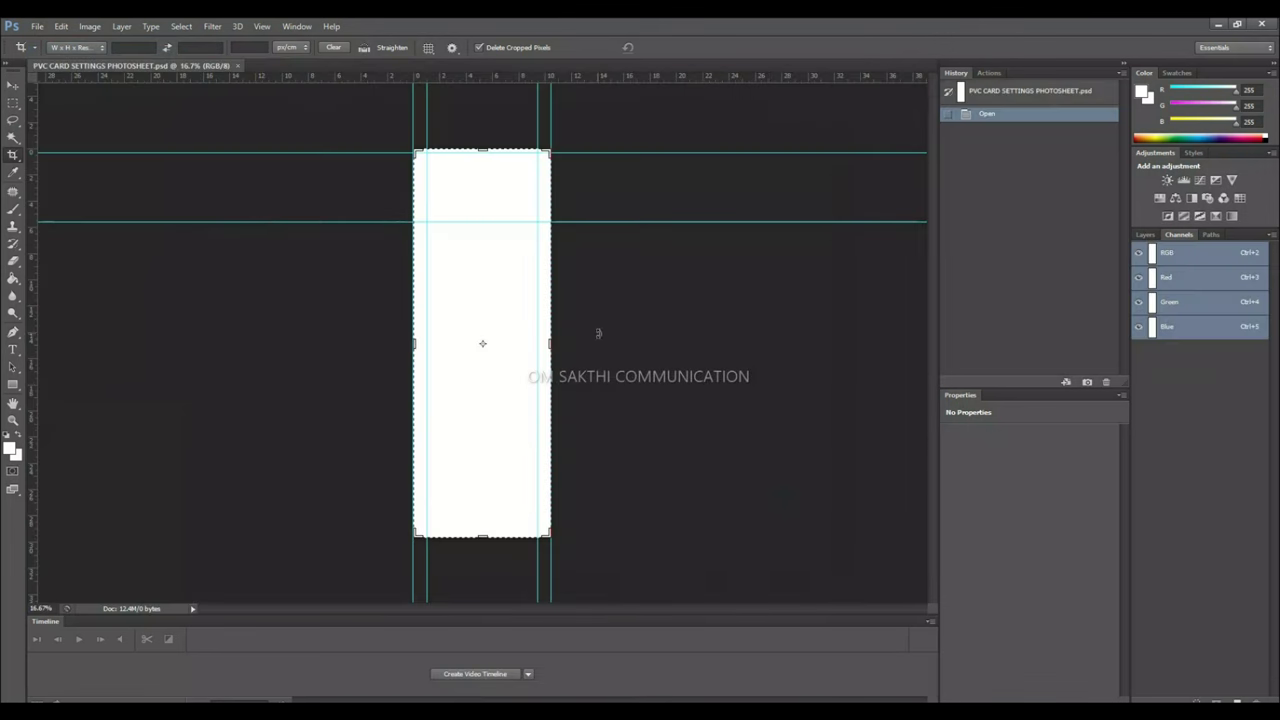
# Switch to the Move tool and zoom the photosheet in to 50%.
pyautogui.click(13, 86)
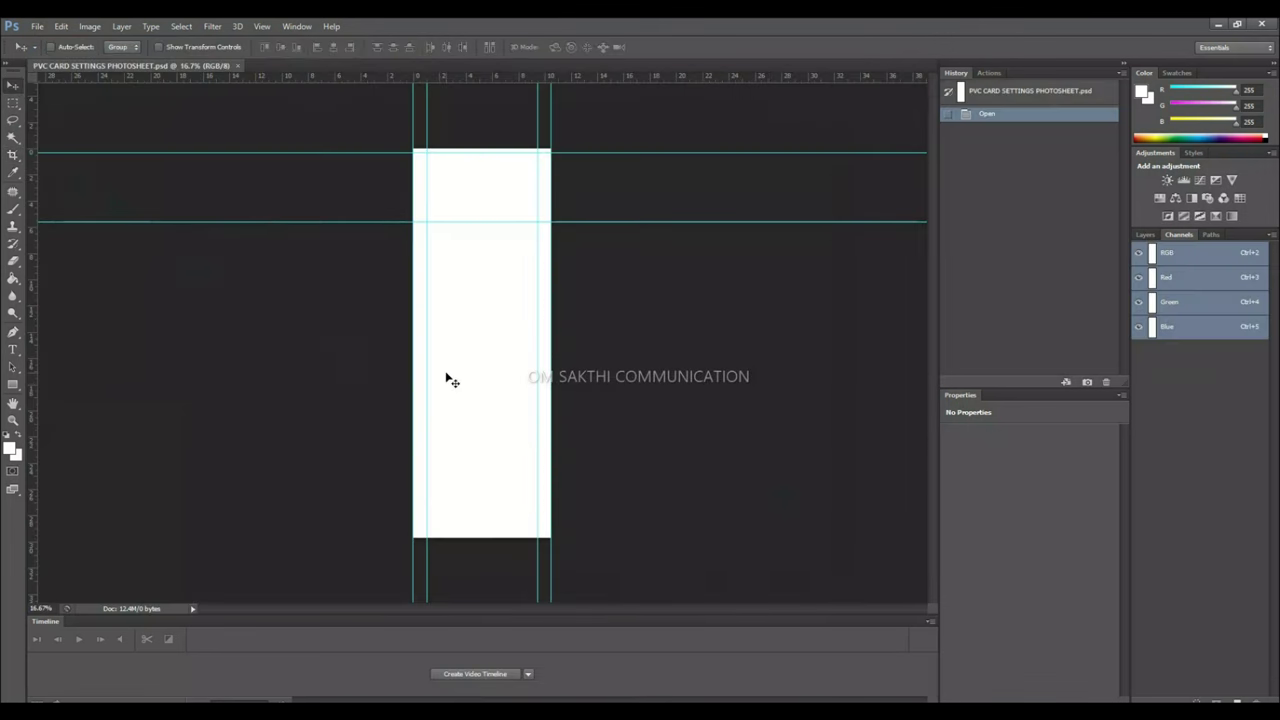
pyautogui.hotkey('ctrl', '+')
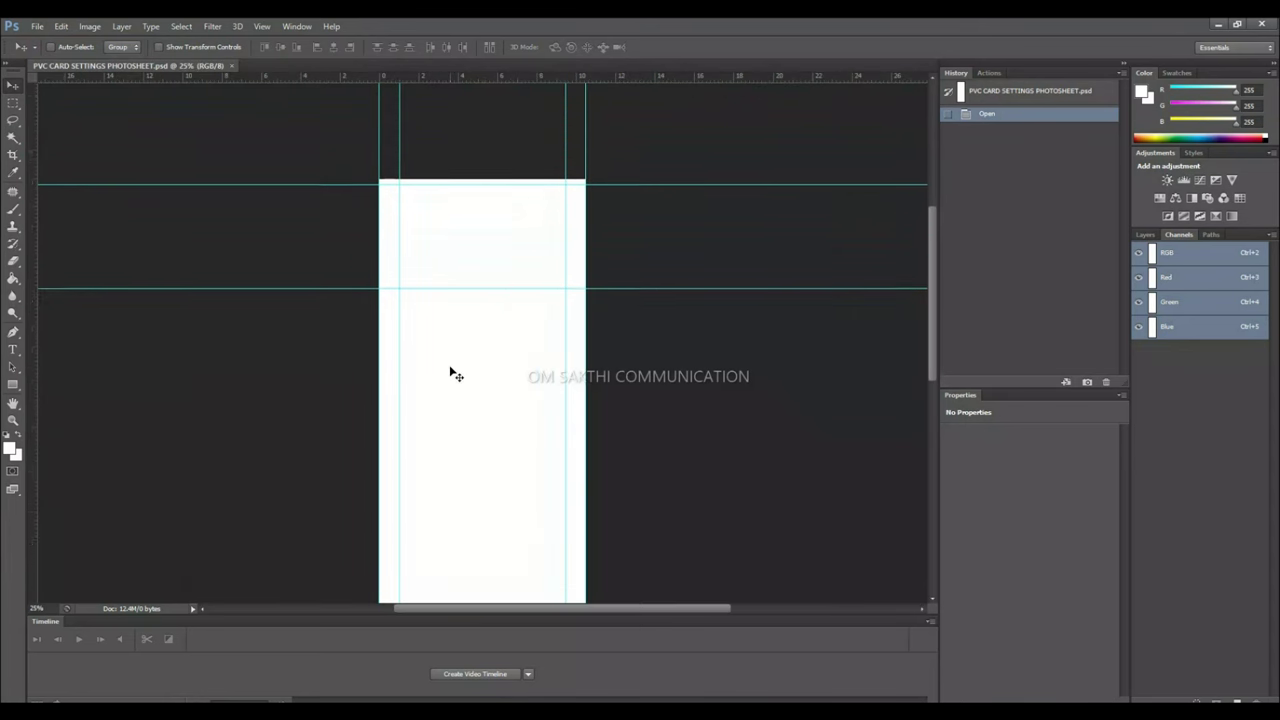
pyautogui.scroll(2, 456, 375)
pyautogui.hotkey('ctrl', '+')
pyautogui.hotkey('ctrl', '+')
pyautogui.scroll(1, 456, 375)
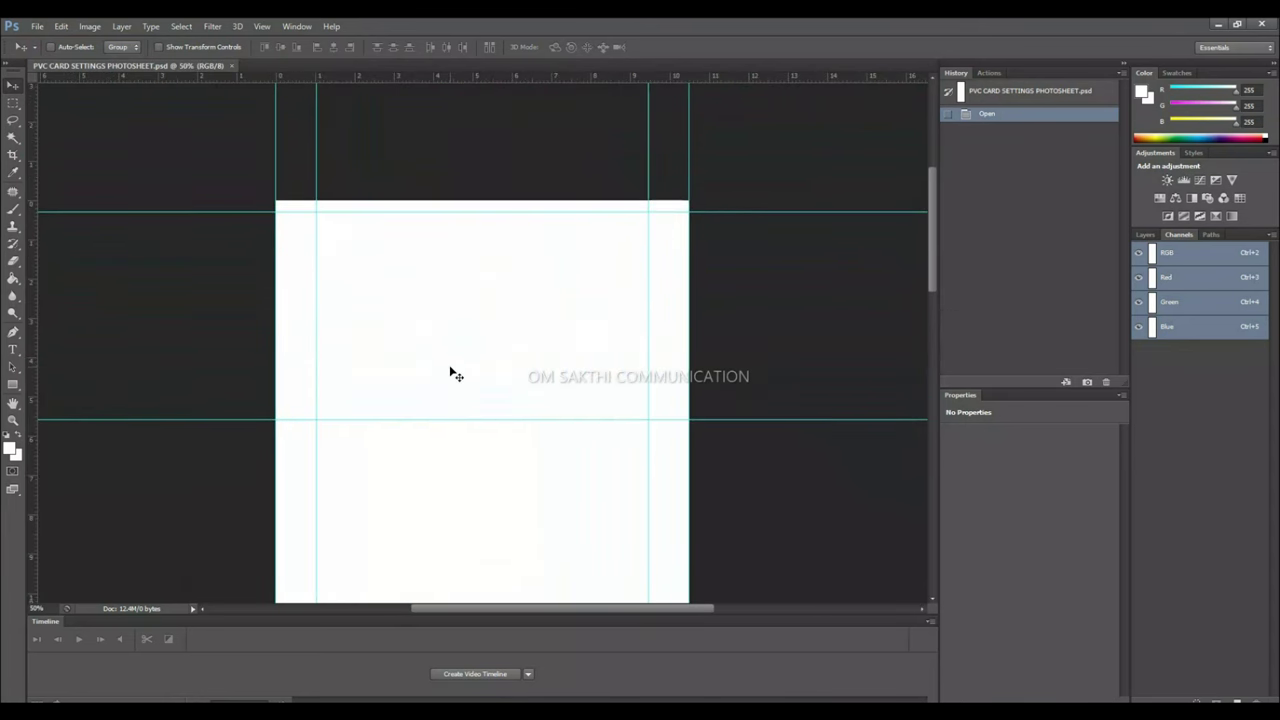
# Place FRONT.jpg, then move and slightly shrink it to fit the top card guides.
pyautogui.click(36, 26)
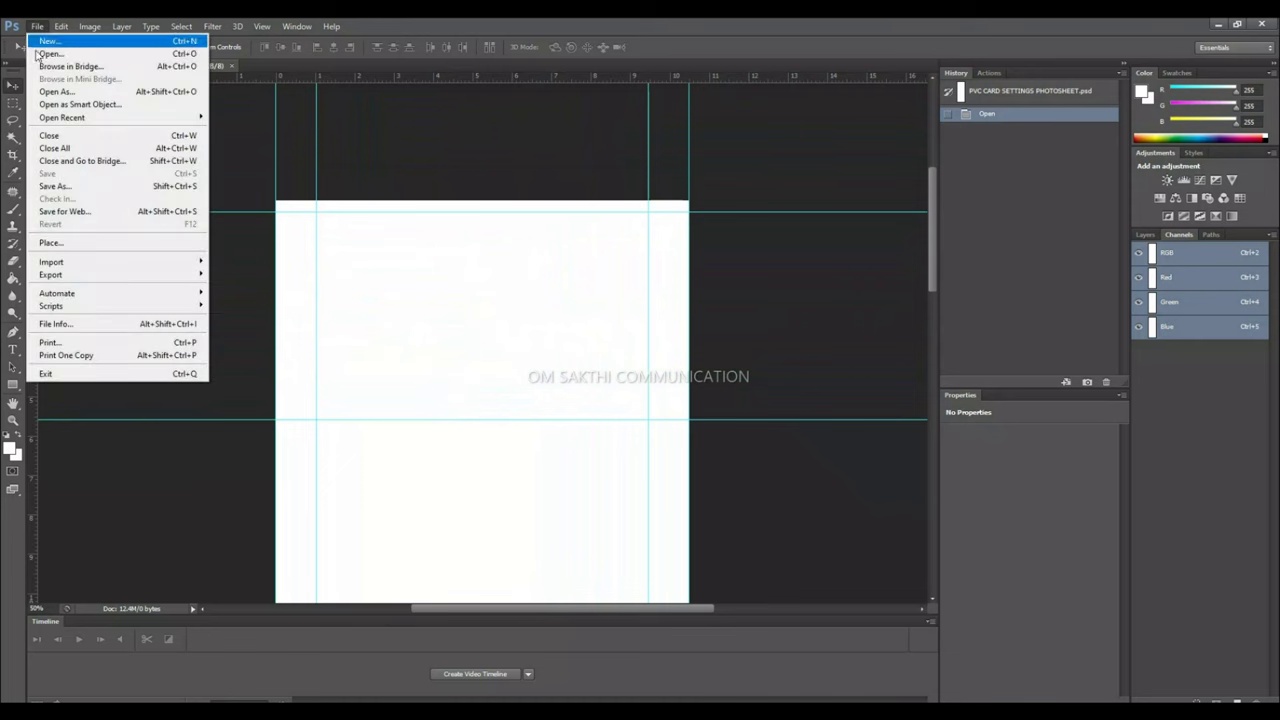
pyautogui.click(55, 243)
pyautogui.click(636, 256)
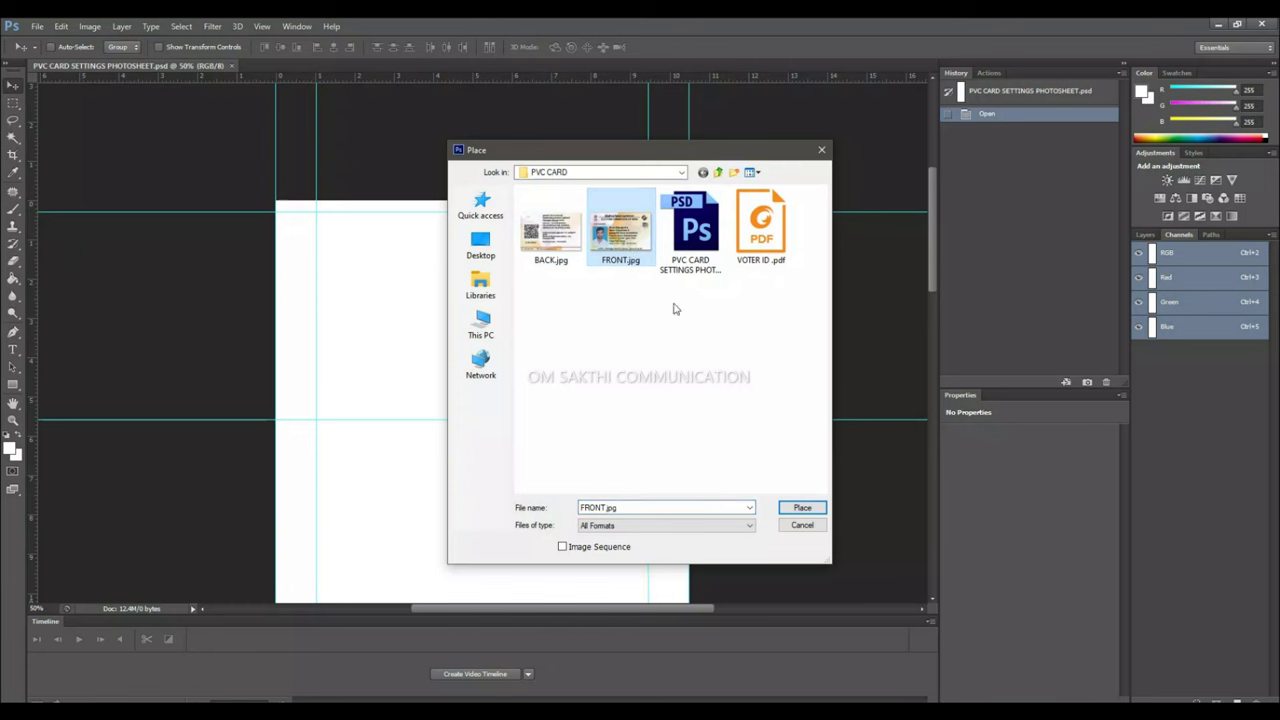
pyautogui.click(805, 508)
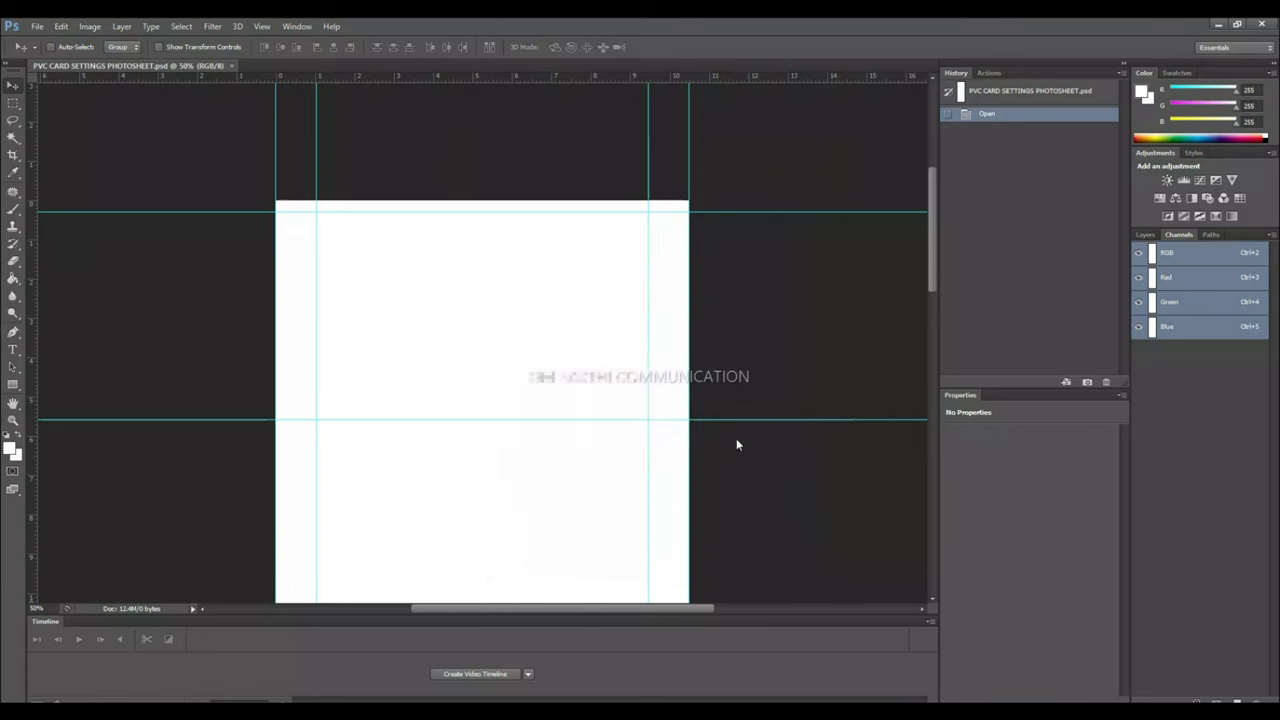
pyautogui.moveTo(586, 372); pyautogui.dragTo(589, 348)
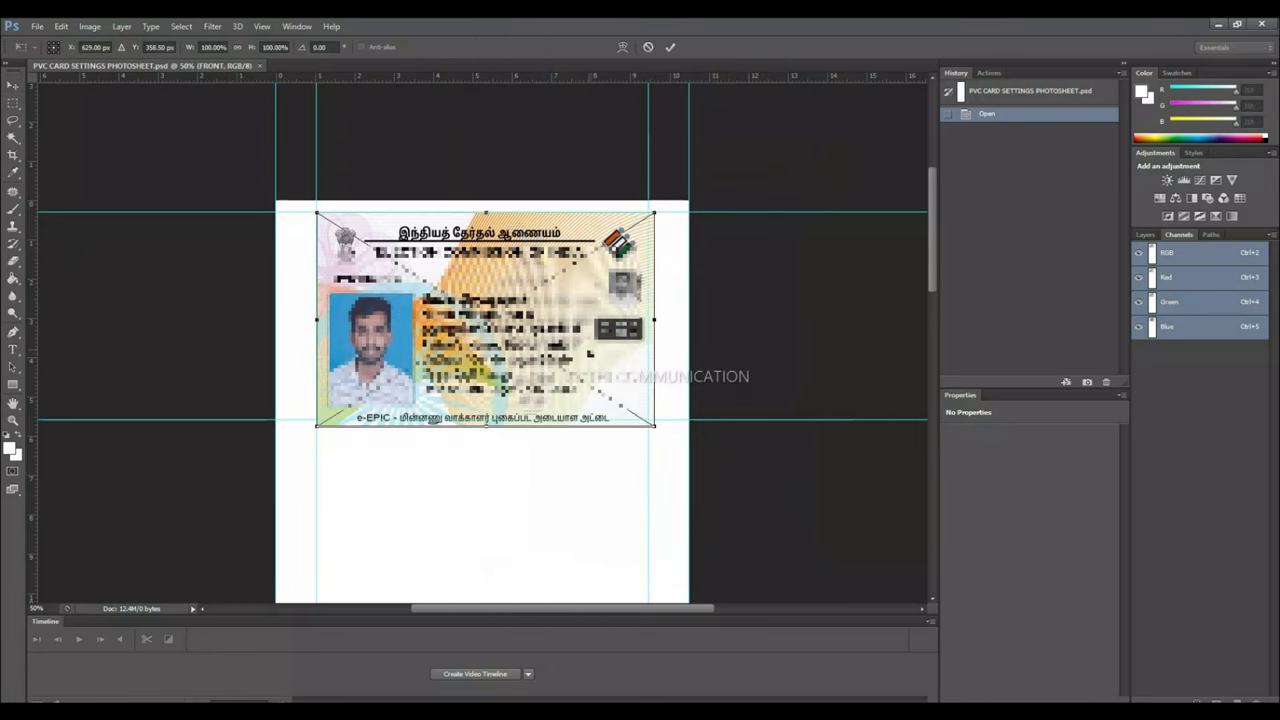
pyautogui.moveTo(657, 429); pyautogui.dragTo(652, 423)
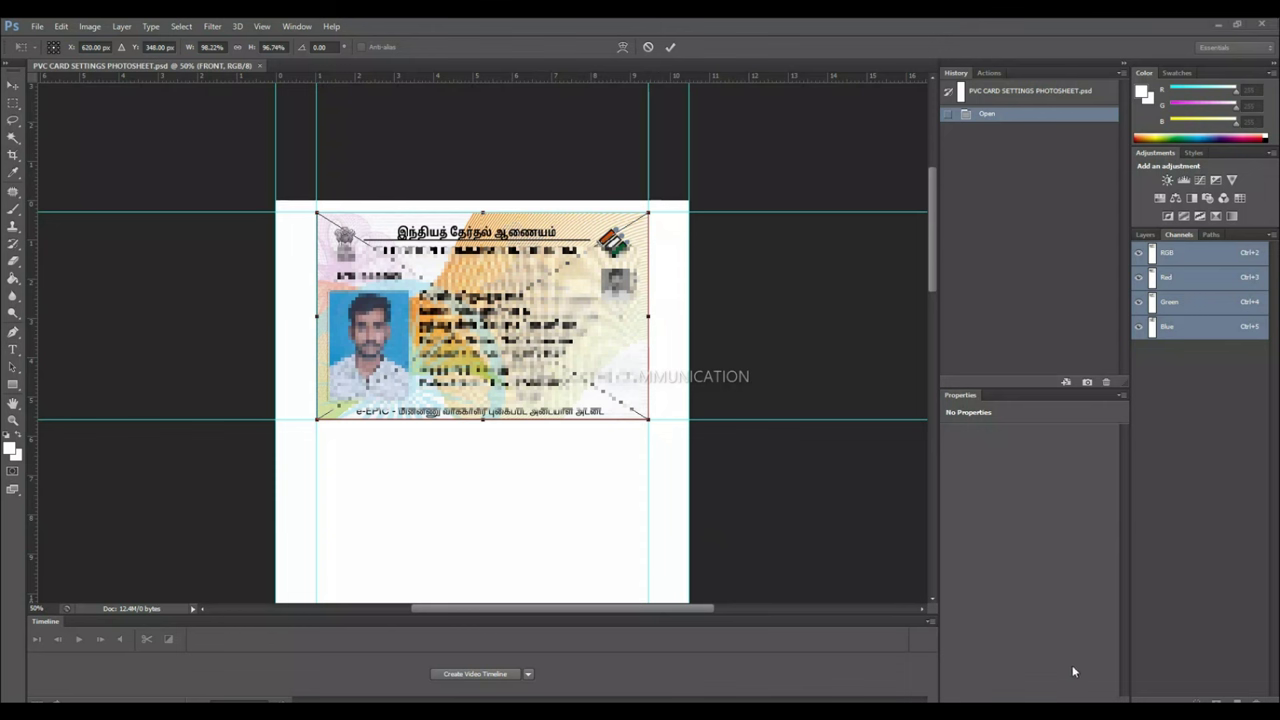
pyautogui.press('Return')
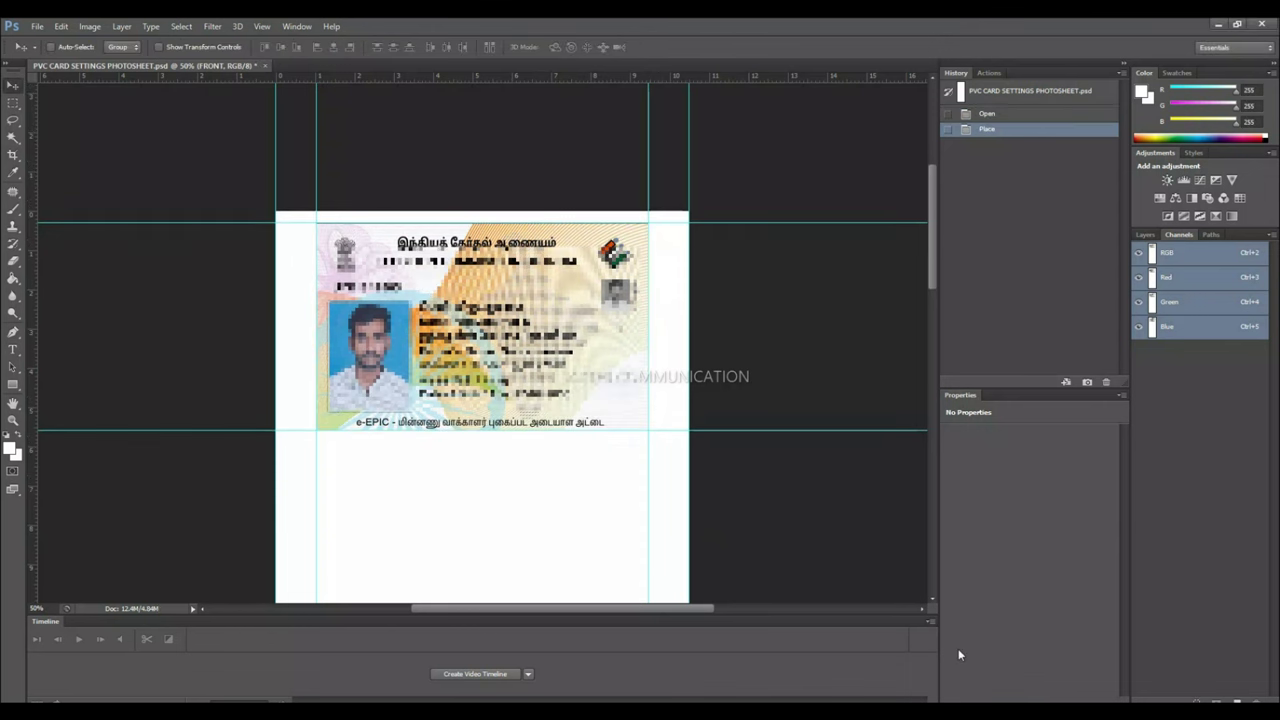
# Print the front-side photosheet on the Canon G3010 with Print Quality kept at High.
pyautogui.click(37, 26)
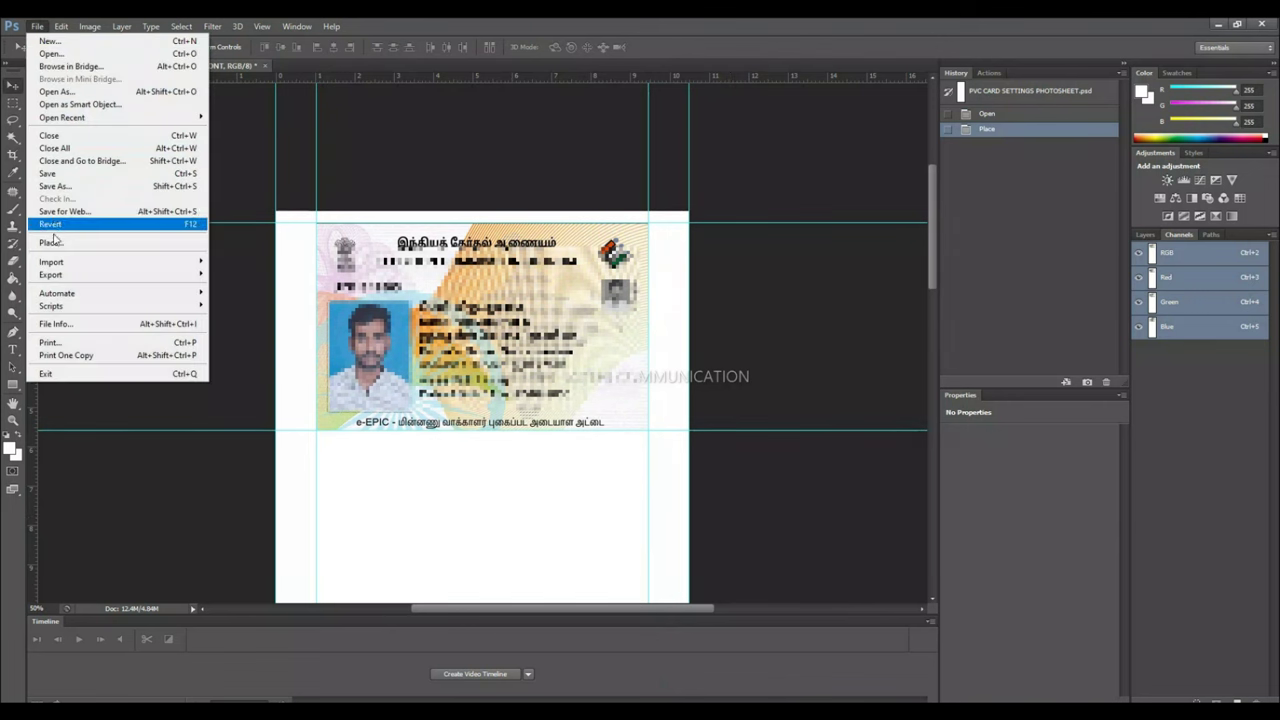
pyautogui.click(79, 343)
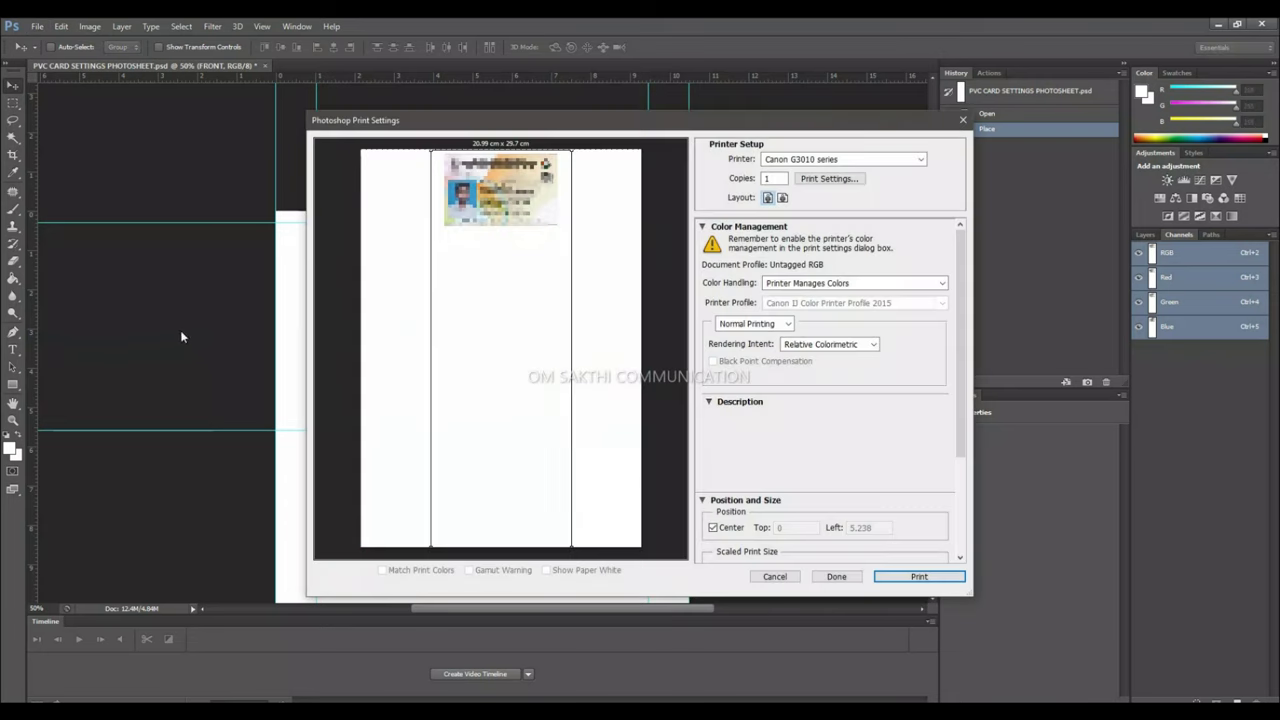
pyautogui.click(809, 181)
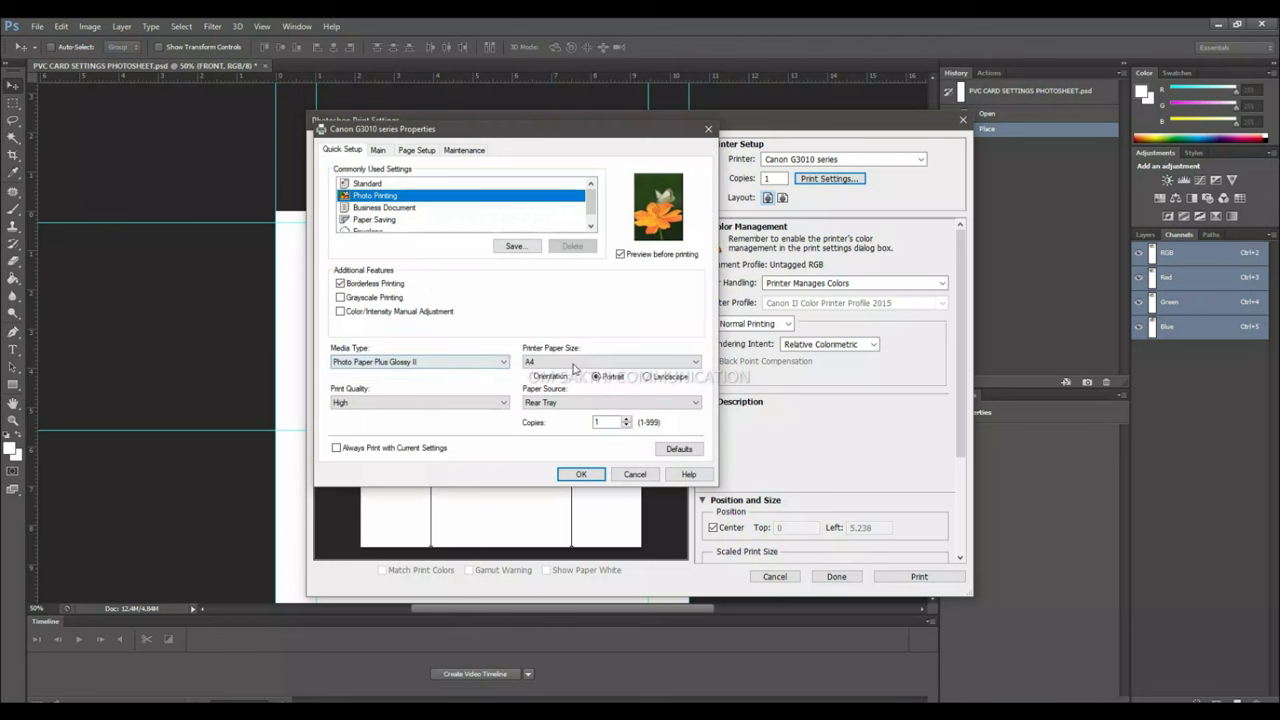
pyautogui.click(486, 403)
pyautogui.click(455, 415)
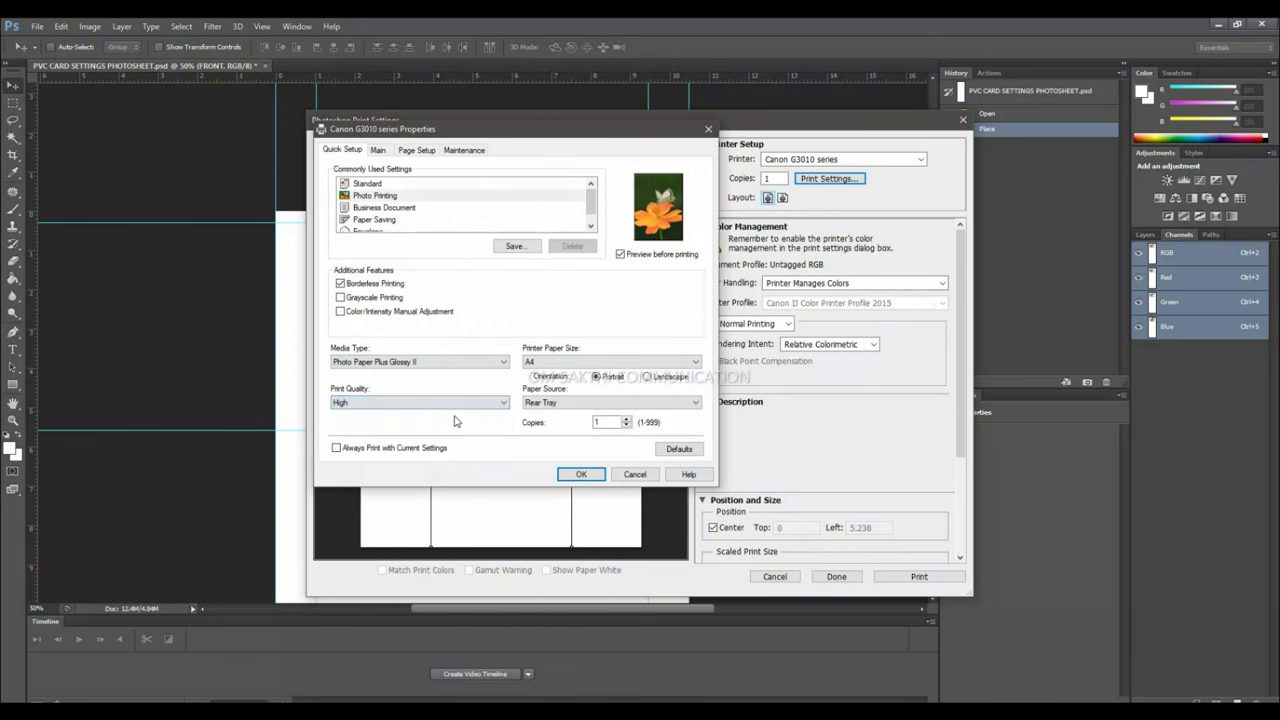
pyautogui.click(580, 475)
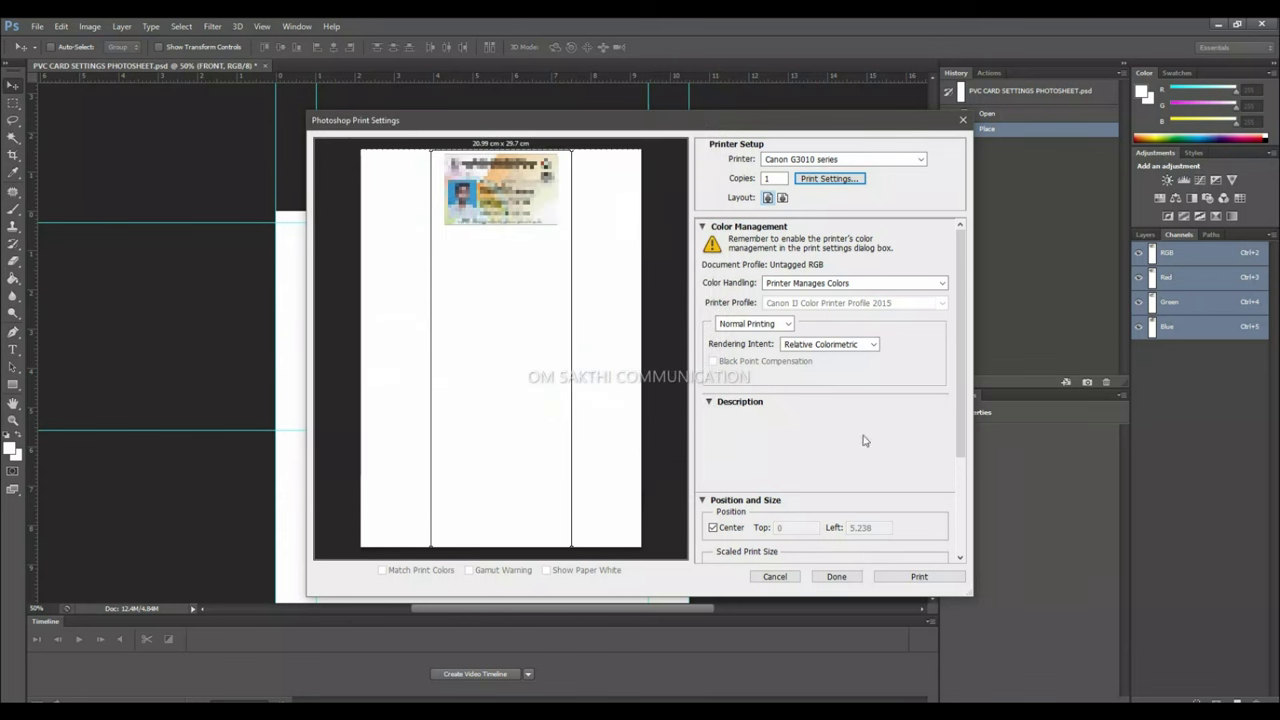
pyautogui.click(918, 577)
pyautogui.click(236, 63)
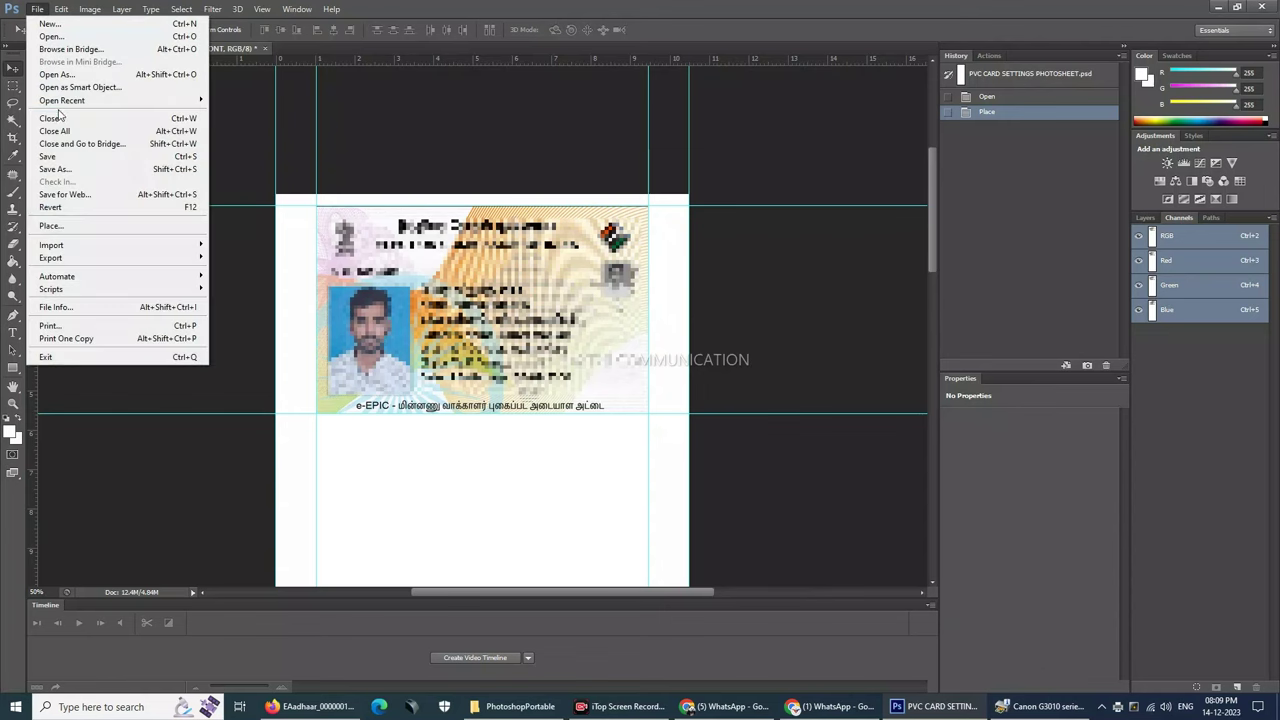
# Place BACK.jpg, move it up and scale it to about 98% within the top card guides.
pyautogui.click(72, 226)
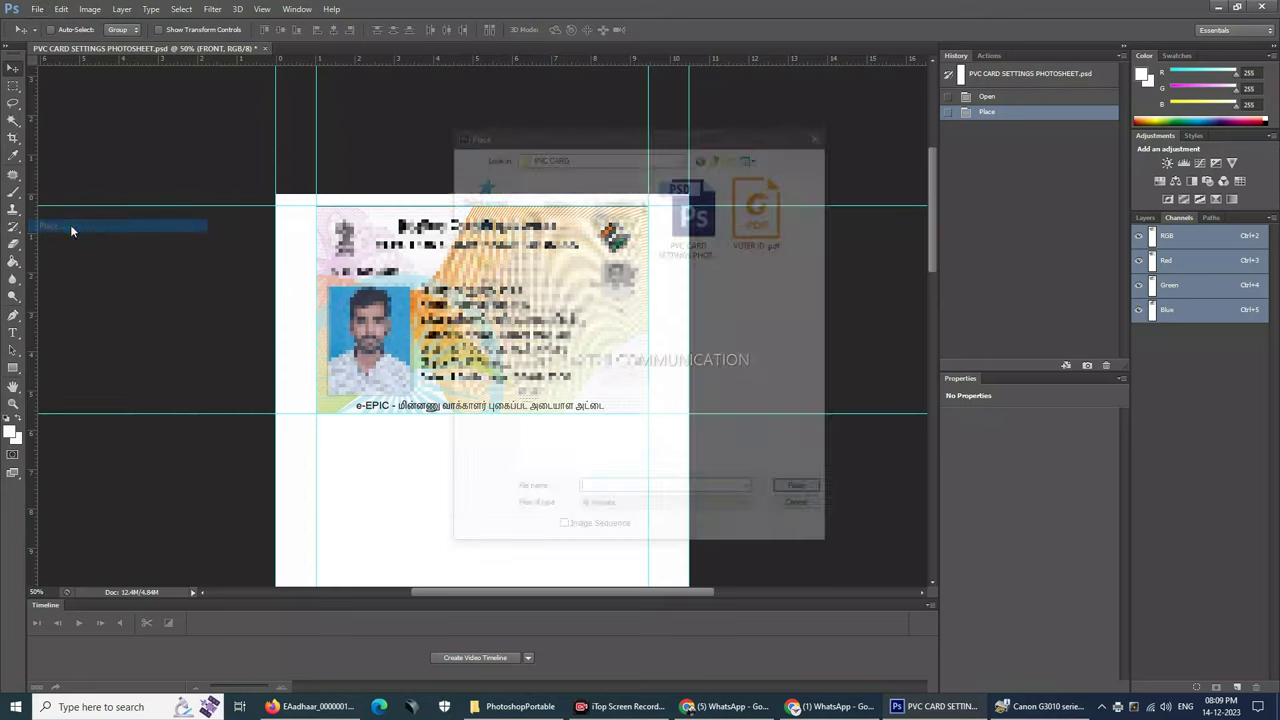
pyautogui.click(550, 210)
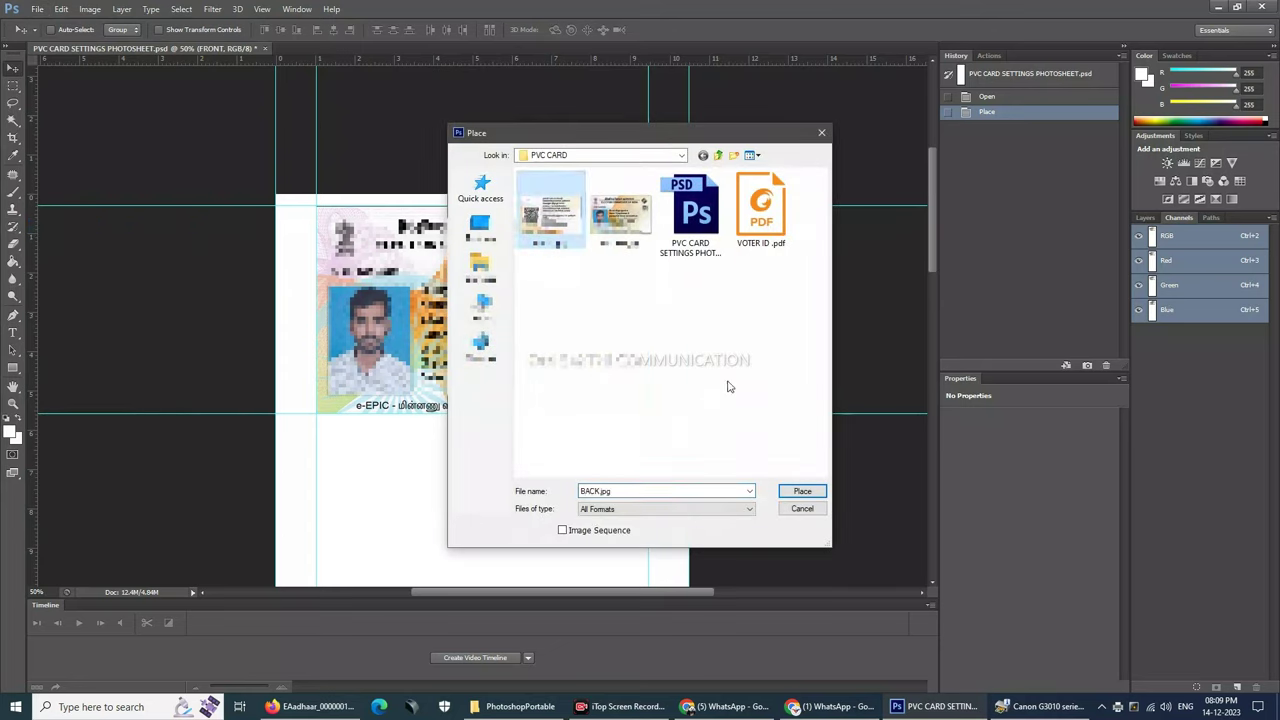
pyautogui.click(785, 491)
pyautogui.moveTo(567, 397); pyautogui.dragTo(571, 382)
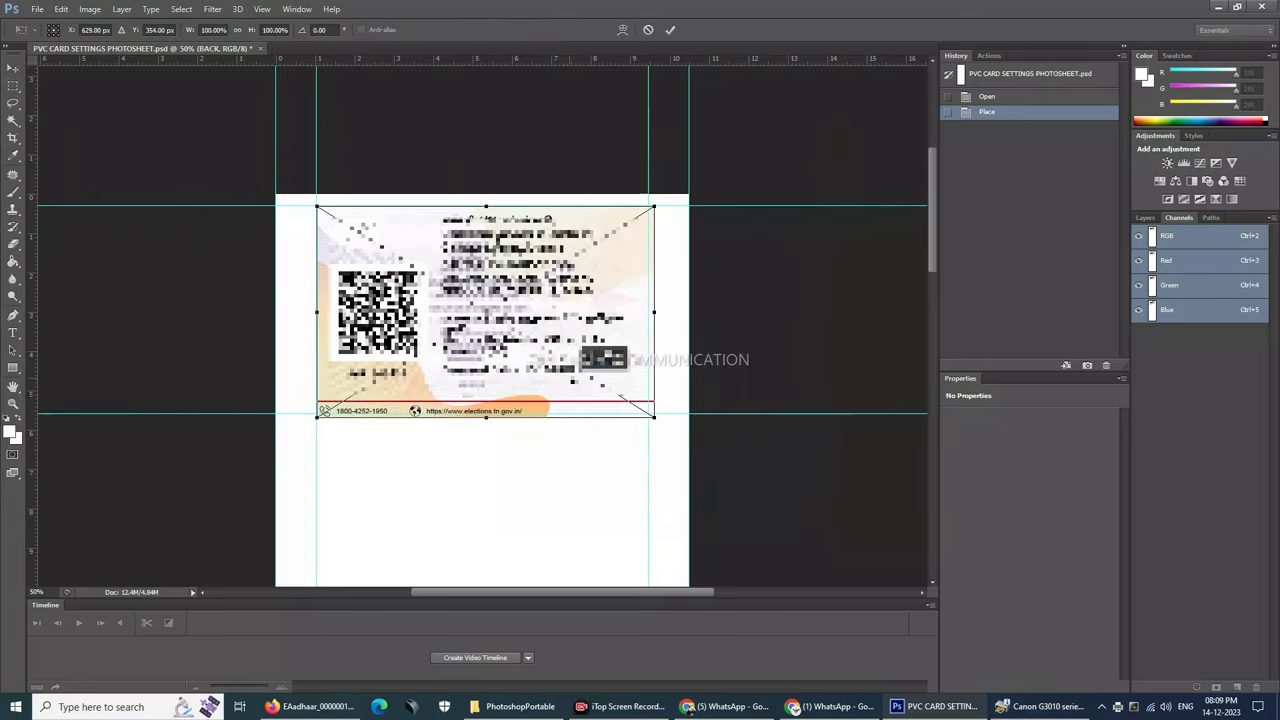
pyautogui.moveTo(654, 418); pyautogui.dragTo(650, 416)
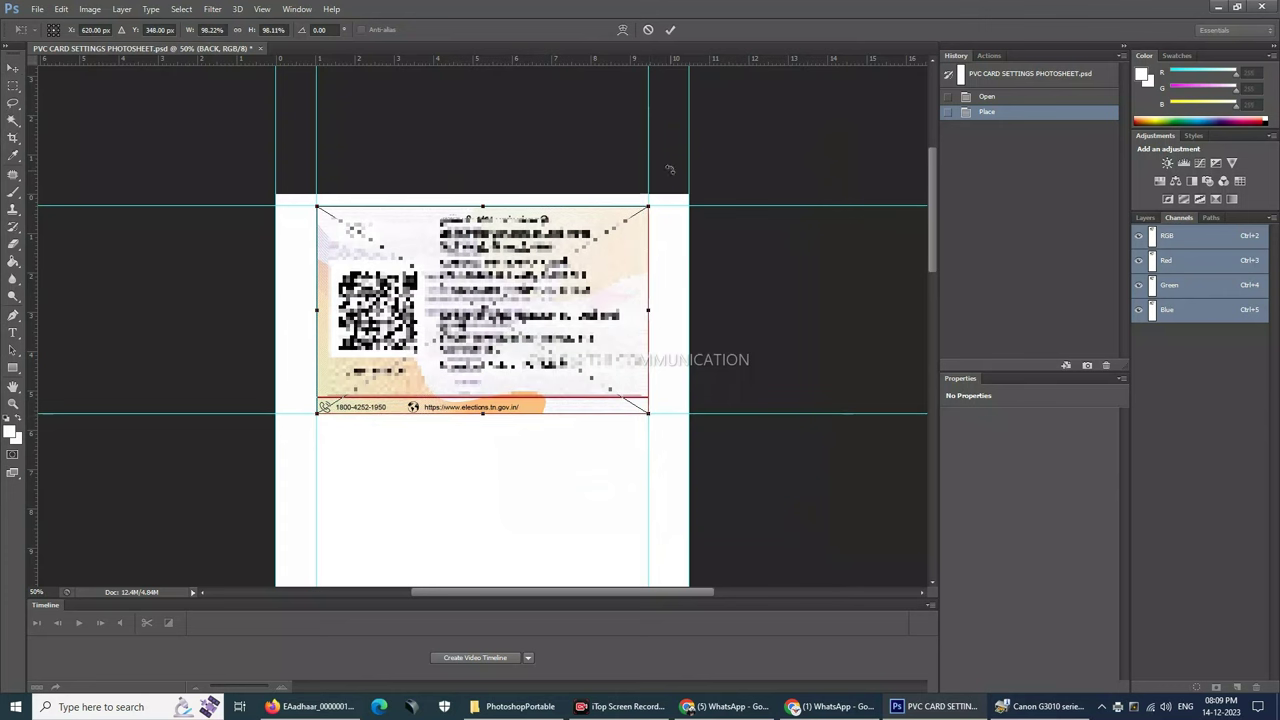
pyautogui.click(673, 30)
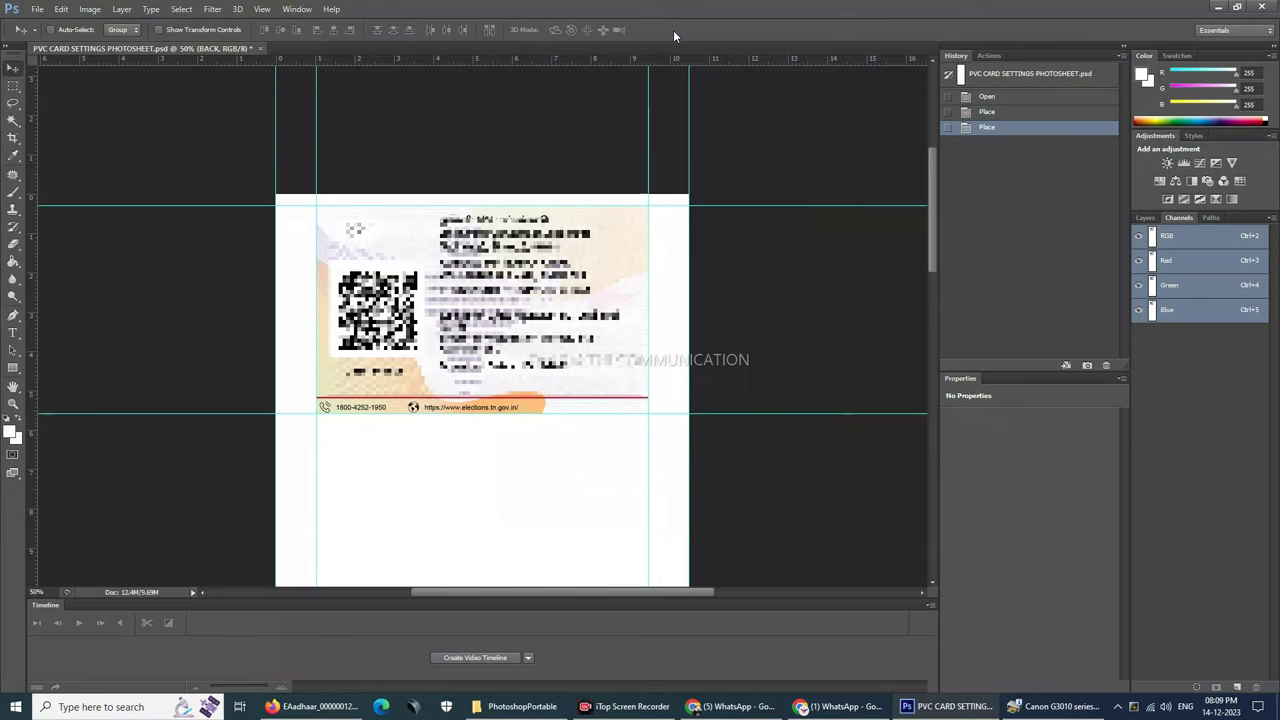
# Send the back-side photosheet to the Canon G3010 and start printing from the IJ preview.
pyautogui.click(37, 9)
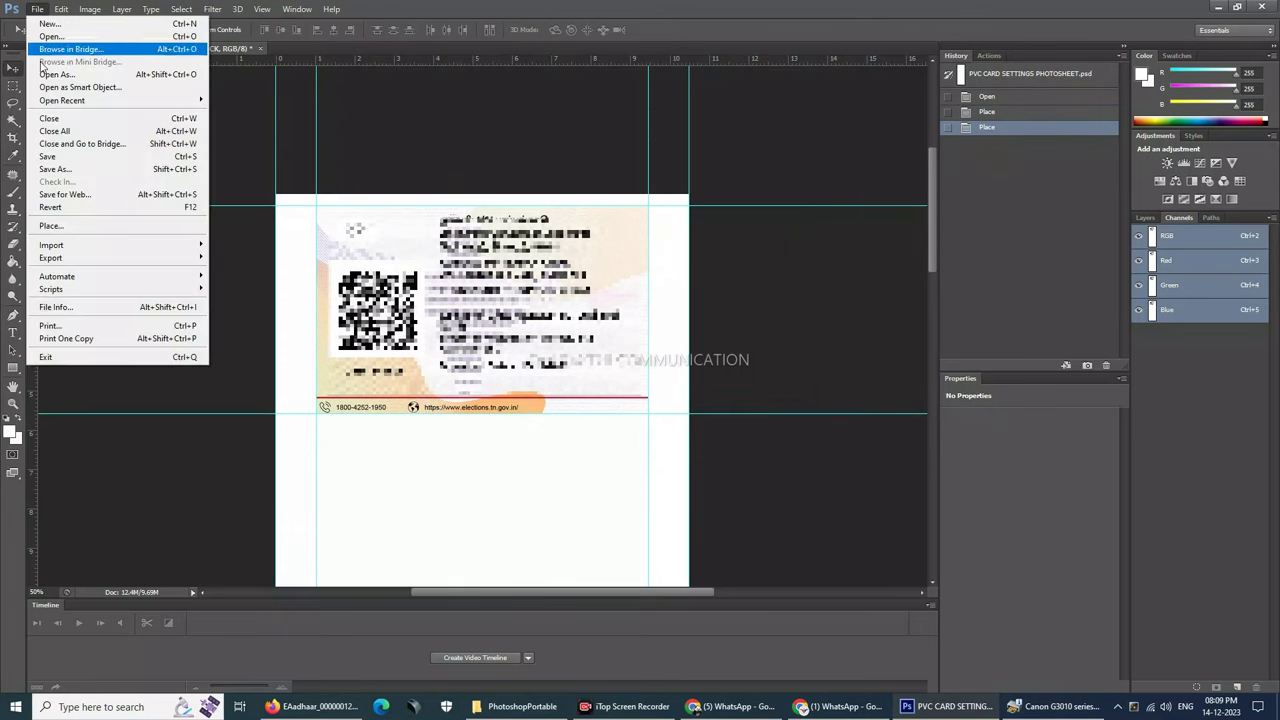
pyautogui.click(63, 325)
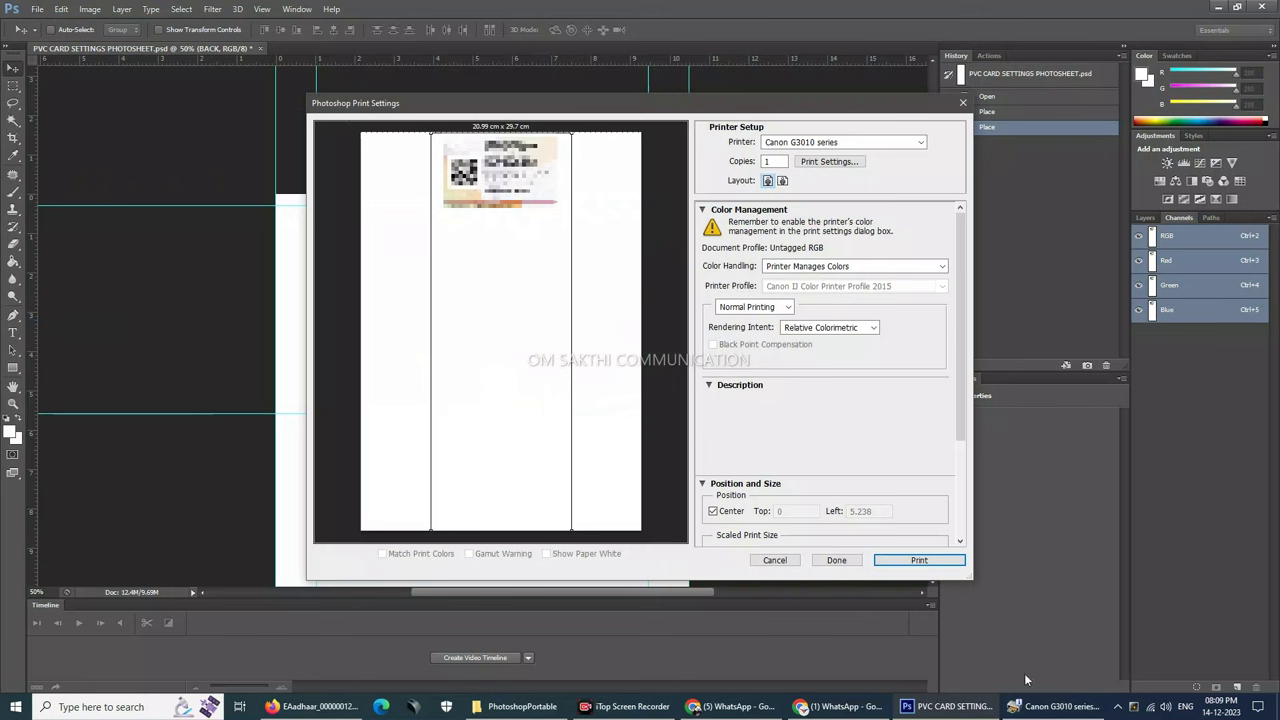
pyautogui.click(910, 564)
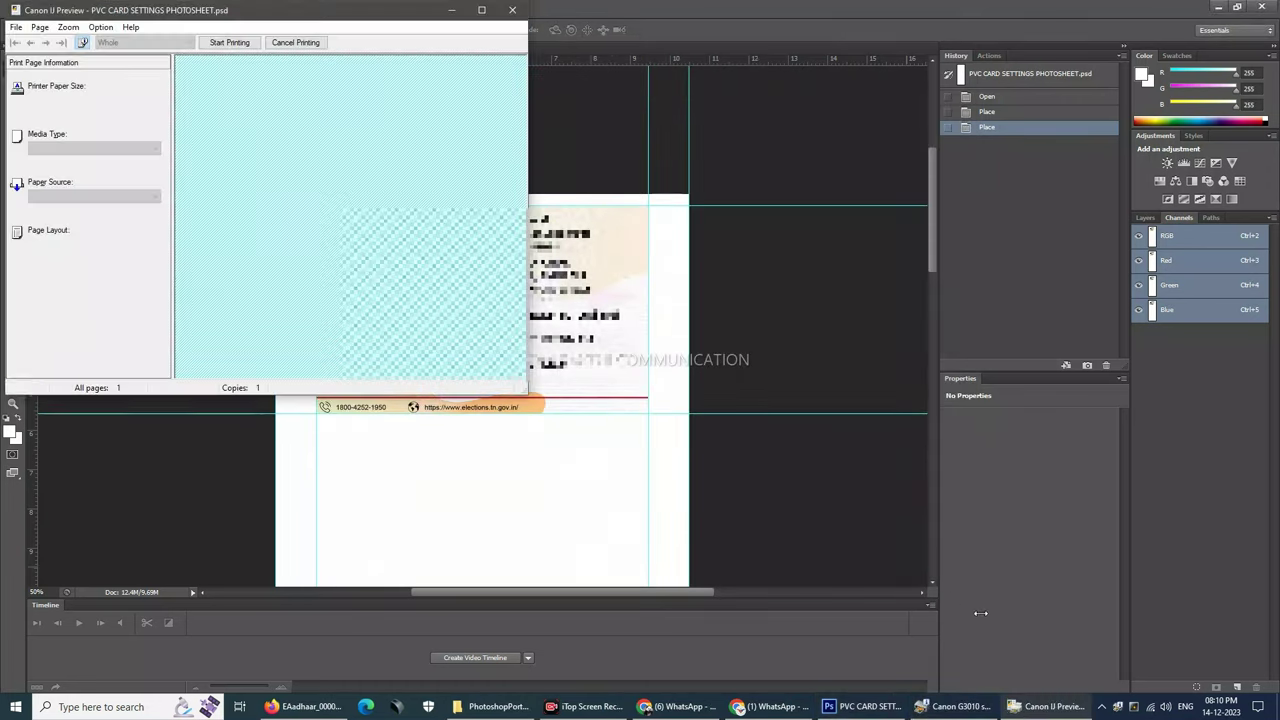
pyautogui.click(229, 43)
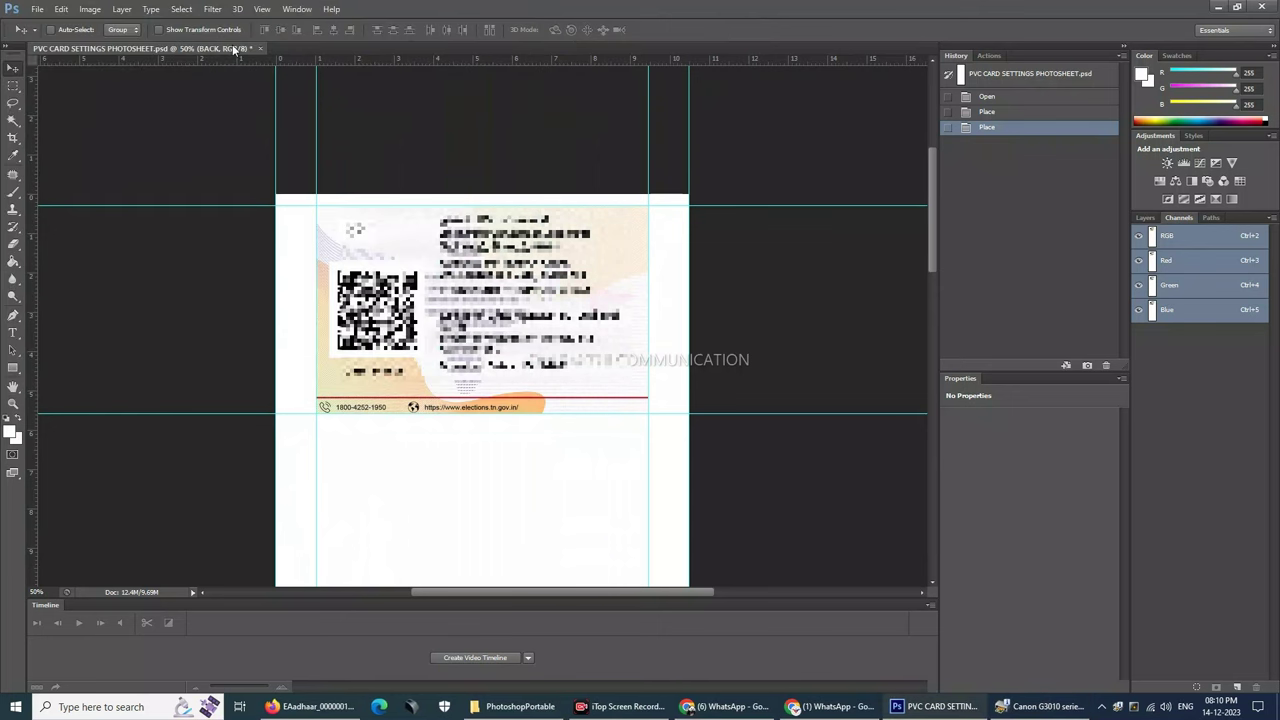